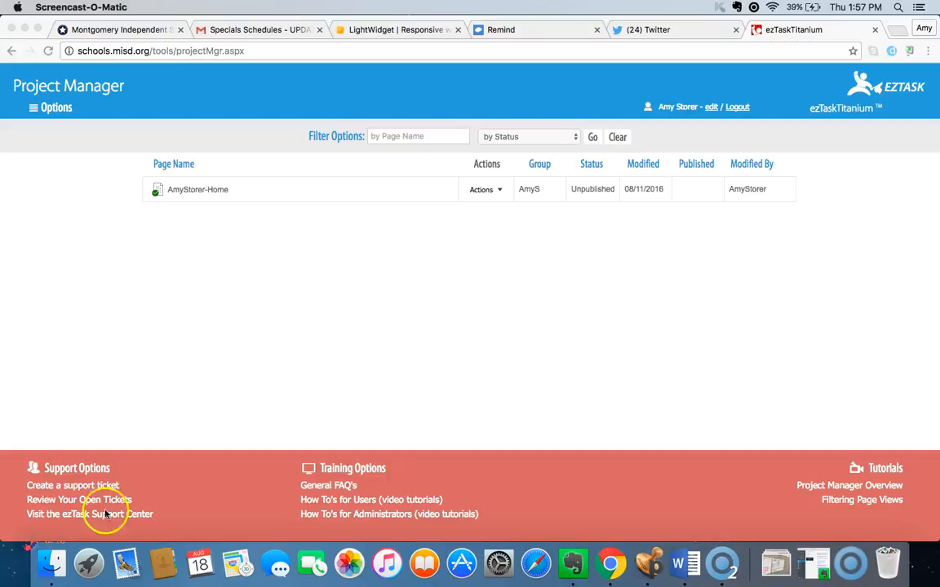
# Open the Instagram website alongside the pages already open in the browser.
pyautogui.click(898, 31)
pyautogui.click(898, 31)
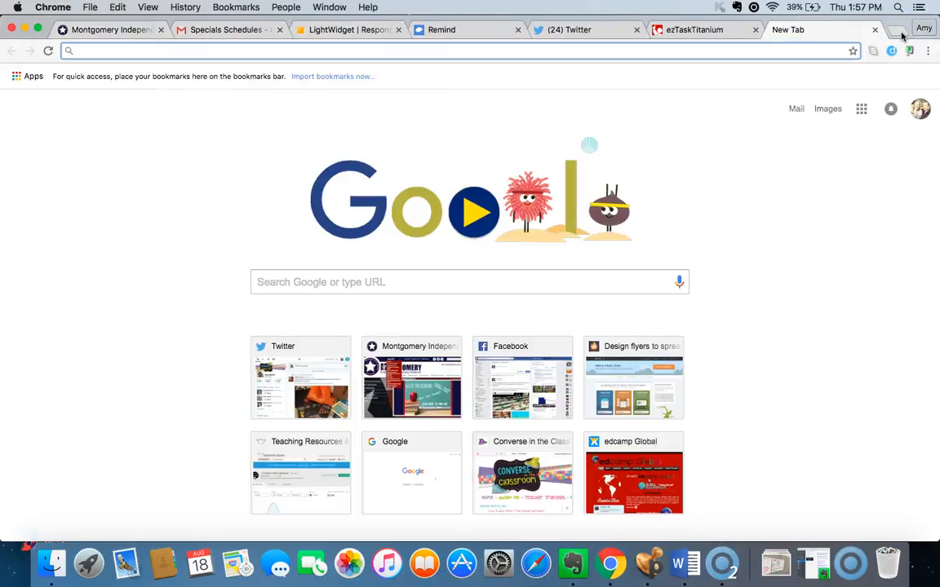
pyautogui.write('in')
pyautogui.press('Return')
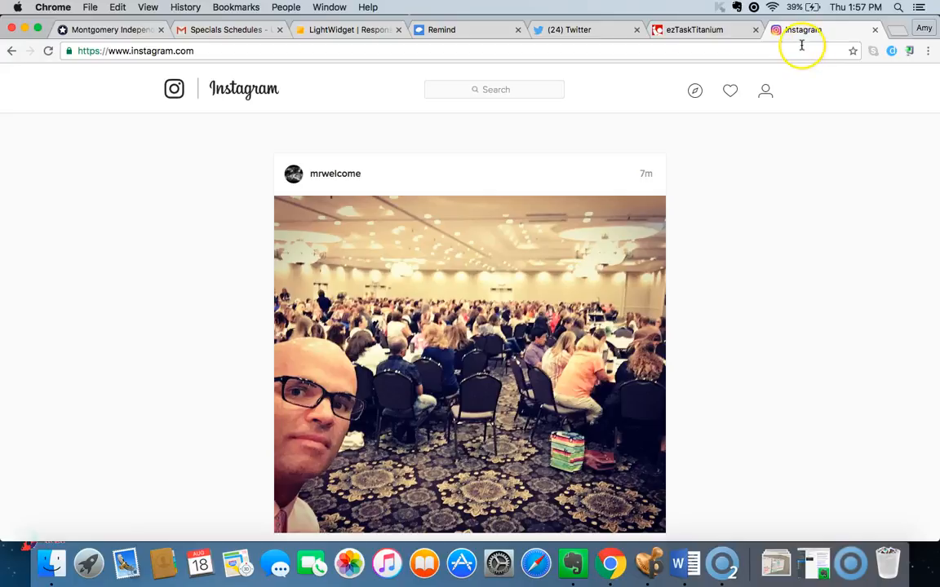
# Open the teacher's home page for editing in ezTask and delete the Code Object widget from the Screencast Tutorials tab.
pyautogui.click(685, 30)
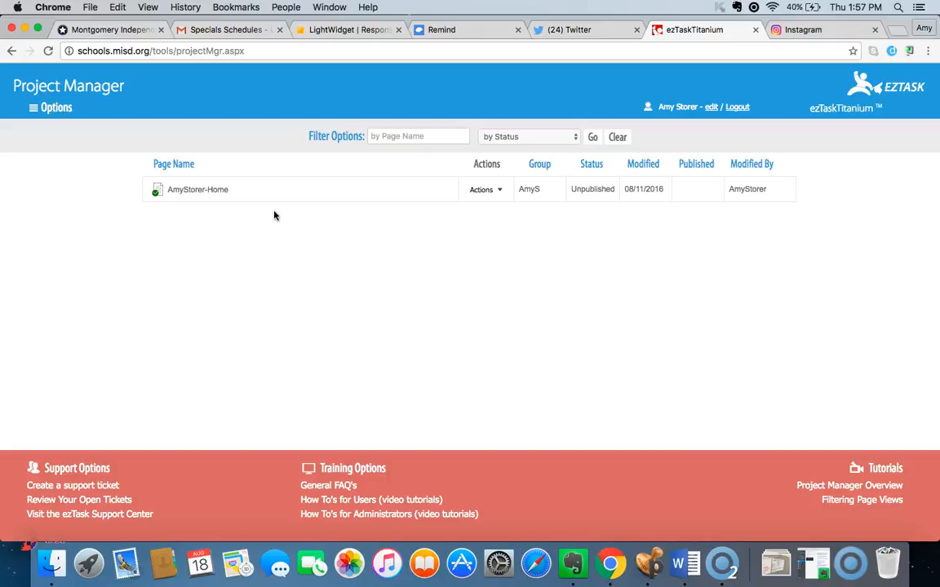
pyautogui.click(211, 192)
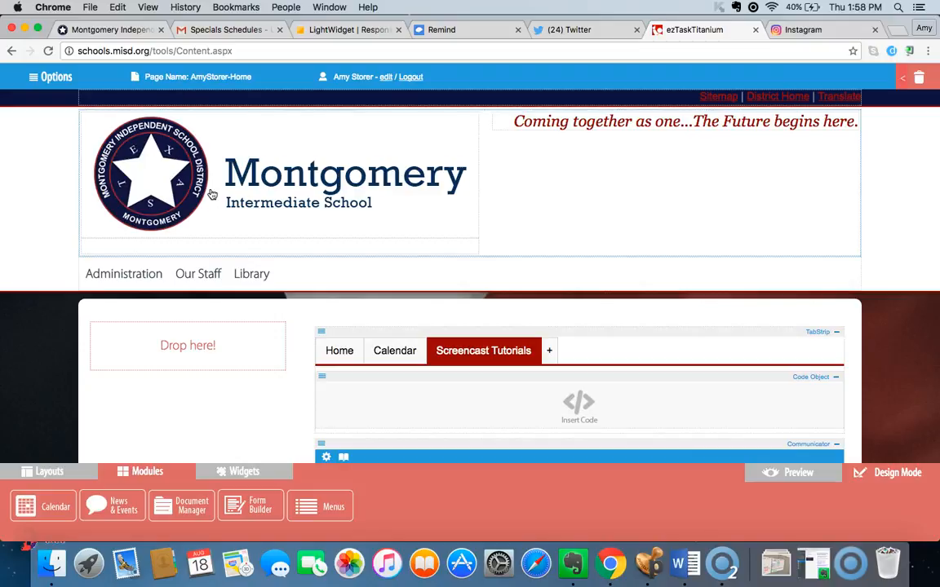
pyautogui.scroll(-2, 869, 395)
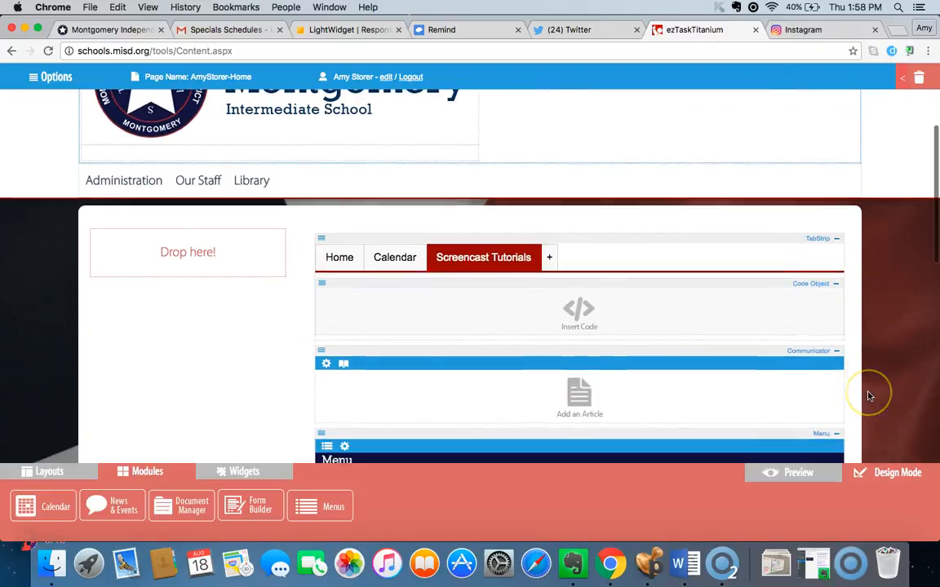
pyautogui.scroll(-2, 868, 394)
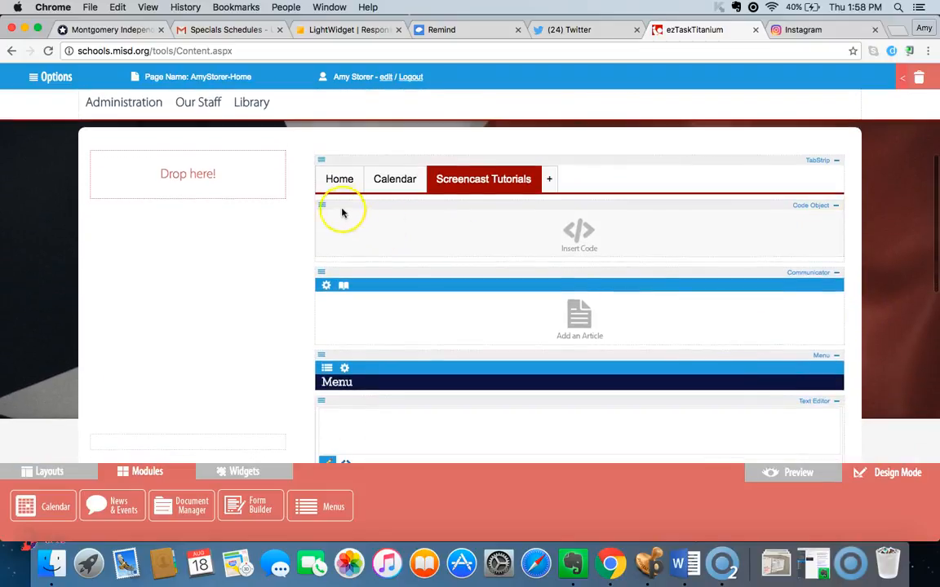
pyautogui.click(323, 203)
pyautogui.click(338, 243)
pyautogui.click(429, 336)
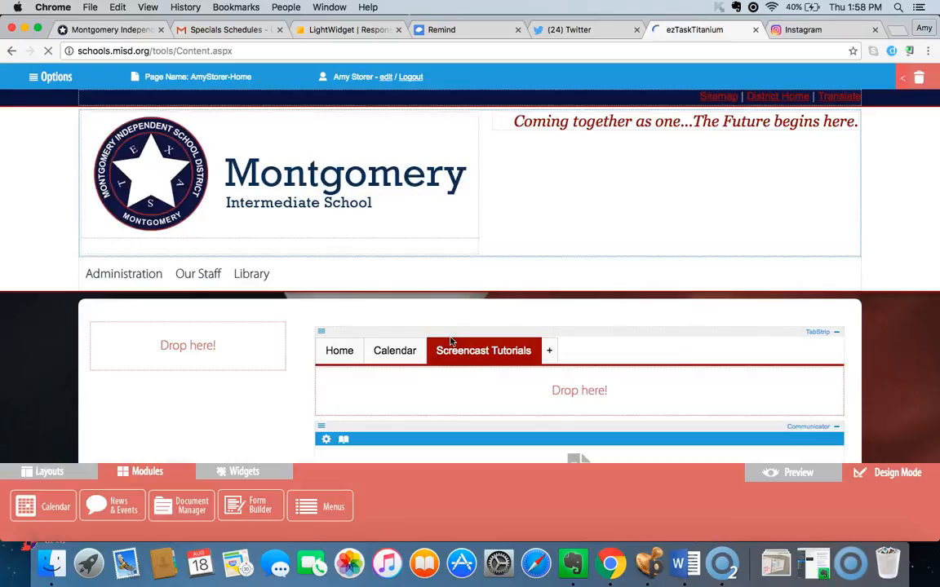
# Delete the Communicator and Text Editor widgets below the tab strip.
pyautogui.scroll(-5, 450, 341)
pyautogui.click(323, 219)
pyautogui.click(335, 254)
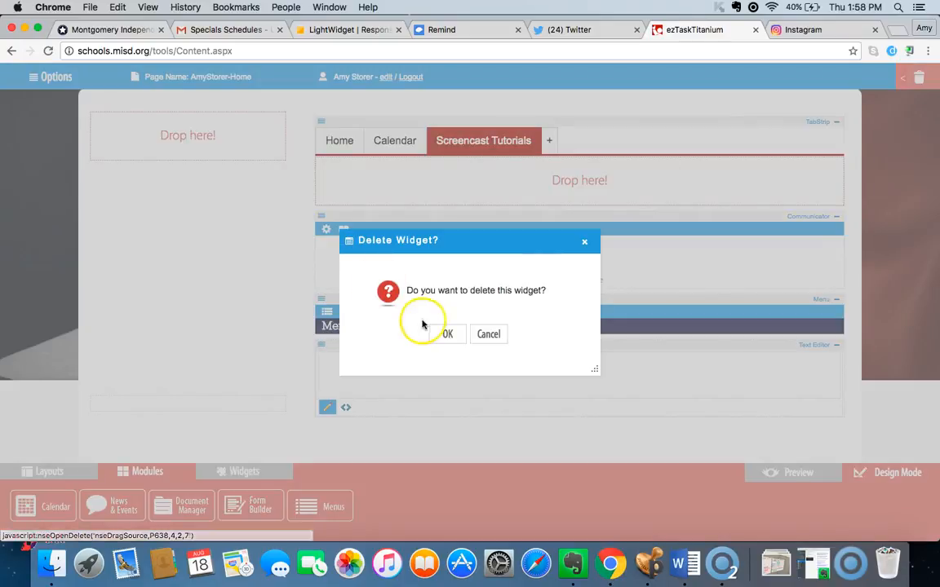
pyautogui.click(448, 336)
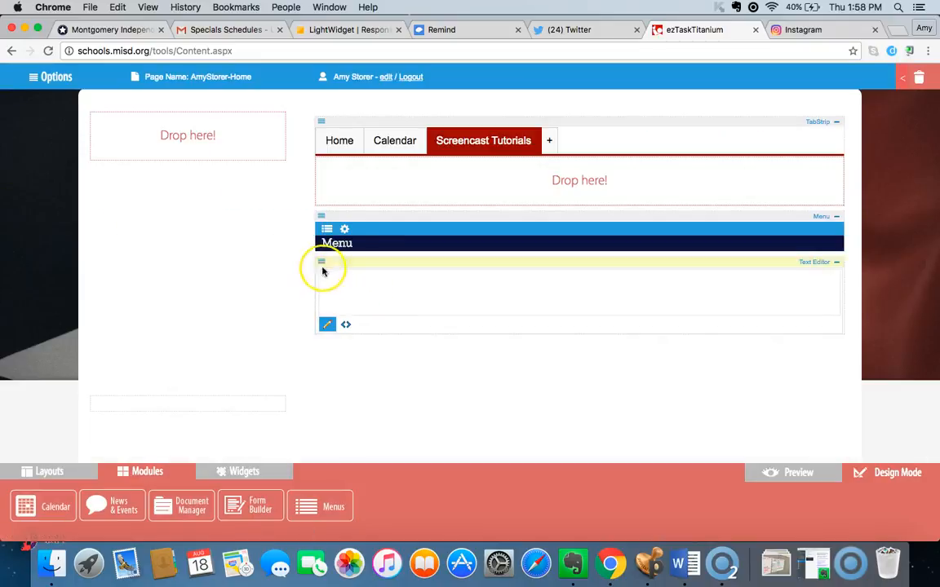
pyautogui.click(322, 262)
pyautogui.click(343, 300)
pyautogui.click(432, 330)
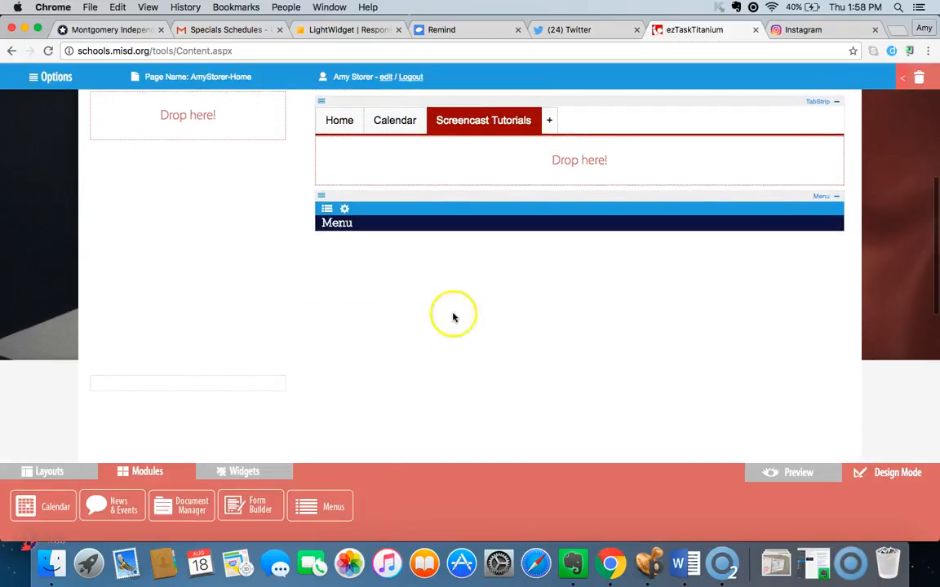
pyautogui.click(249, 473)
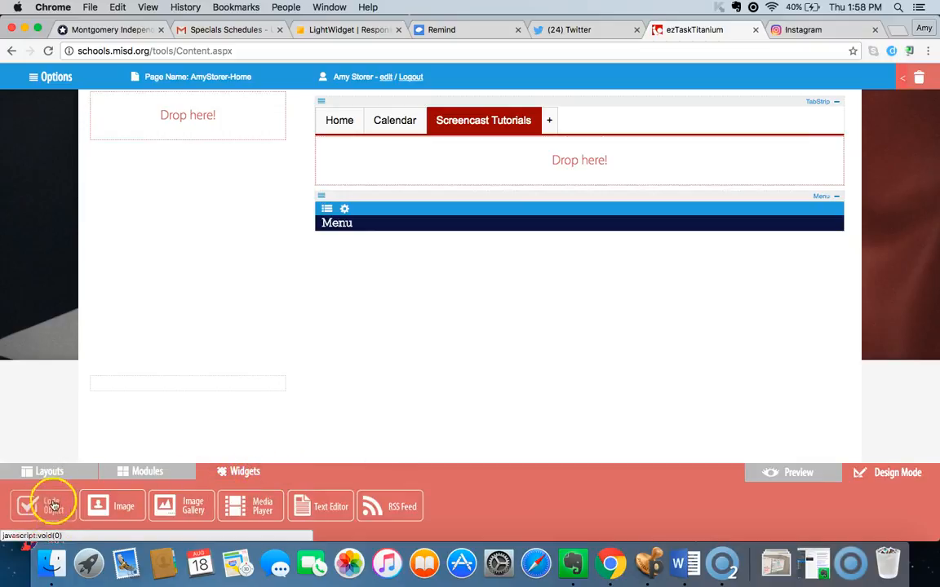
pyautogui.moveTo(42, 508); pyautogui.dragTo(572, 155)
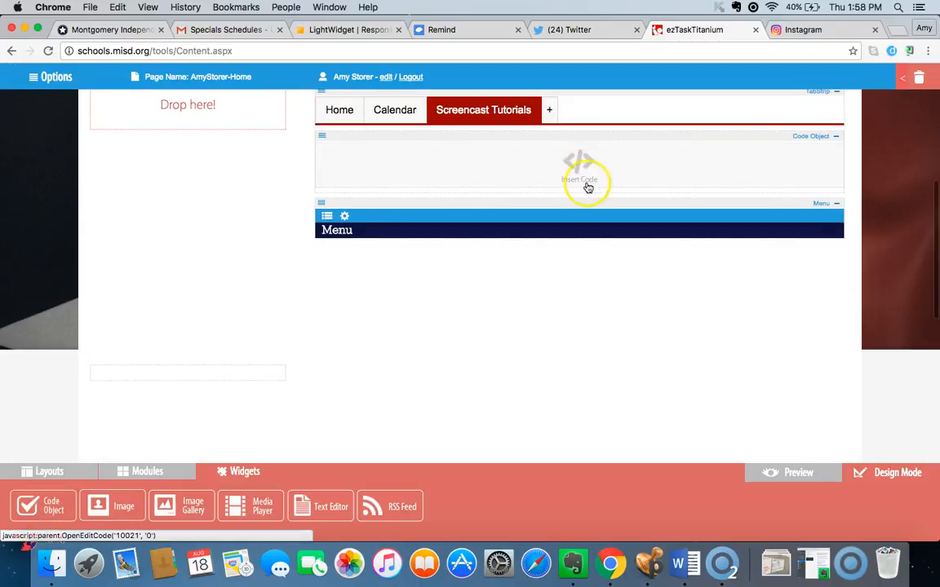
pyautogui.click(579, 182)
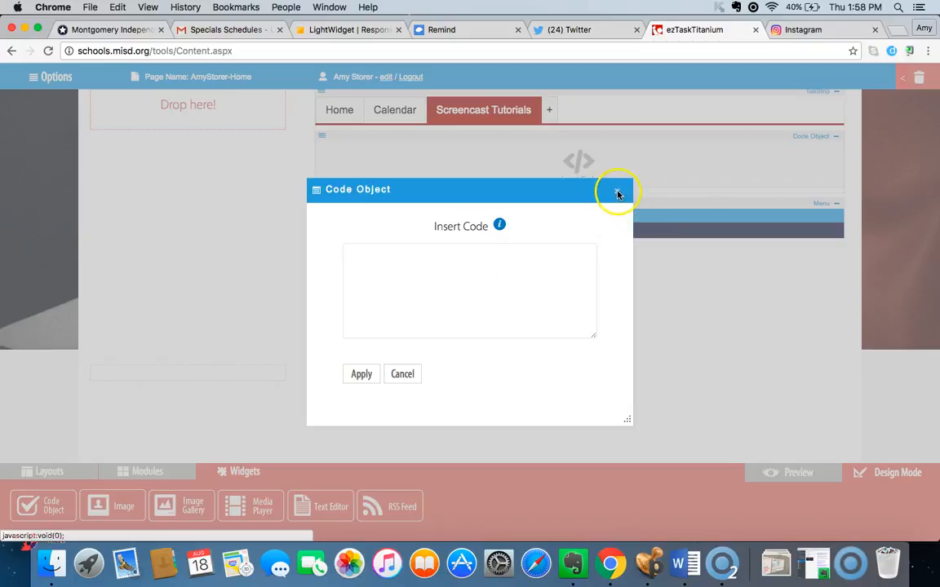
pyautogui.click(617, 193)
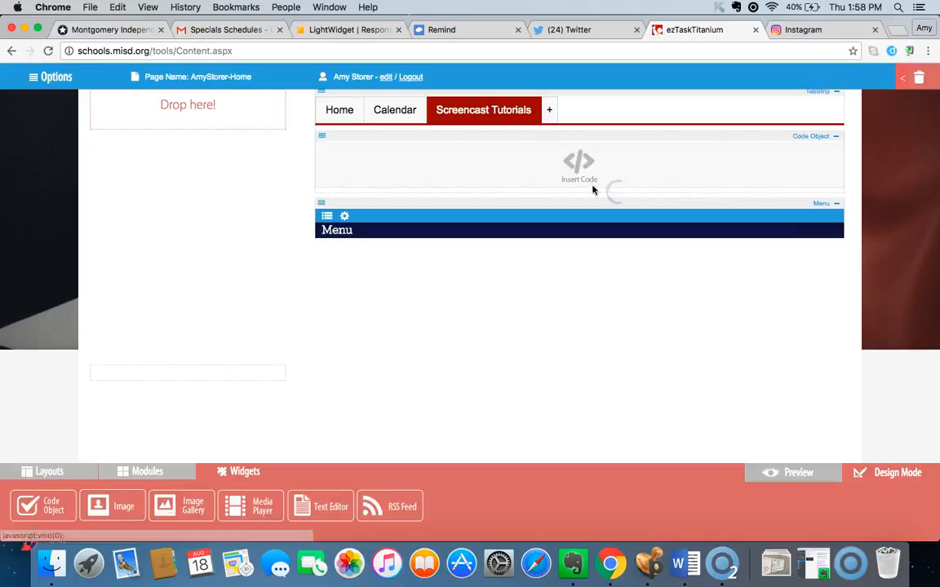
pyautogui.click(323, 136)
pyautogui.click(337, 179)
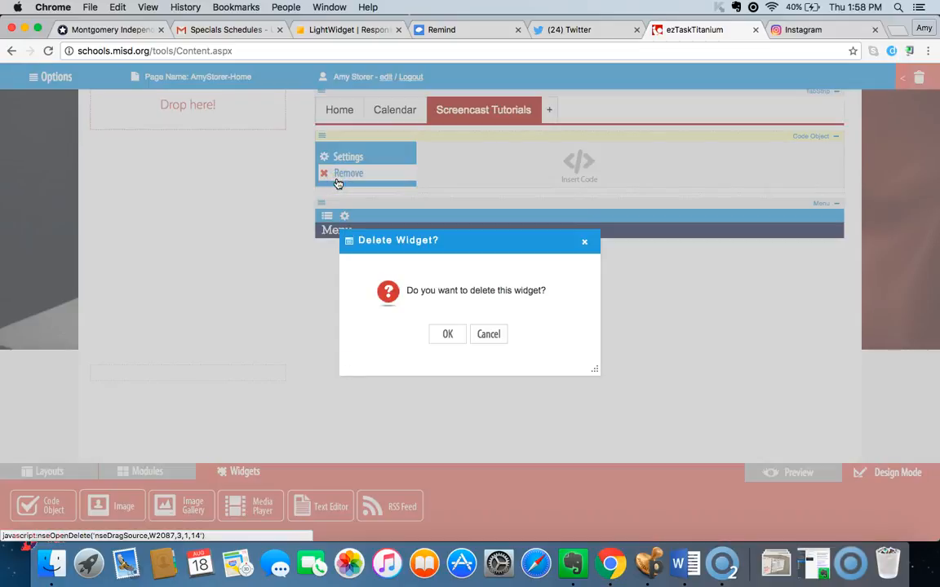
pyautogui.click(445, 333)
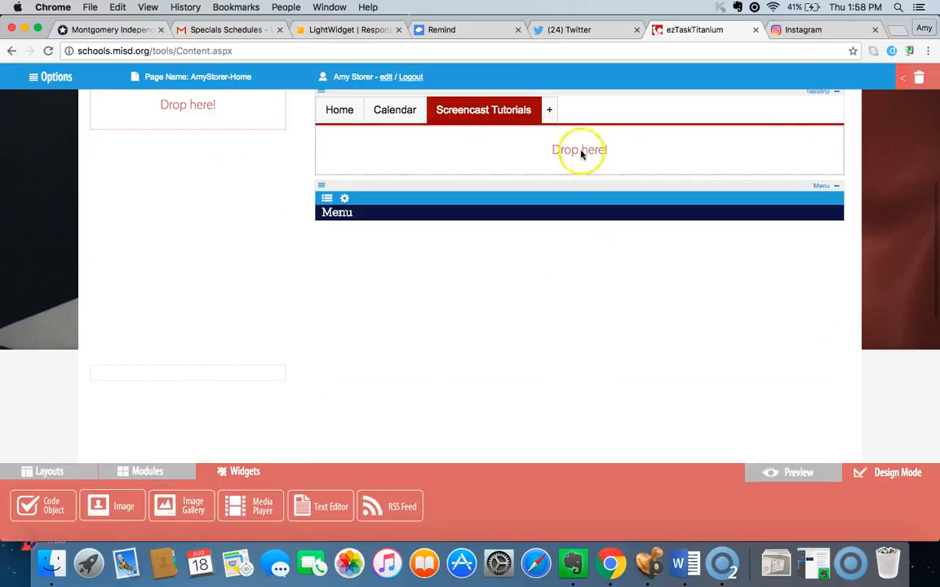
# Add a new tab named Social Media to the tab strip and place a three-column layout in it.
pyautogui.click(549, 111)
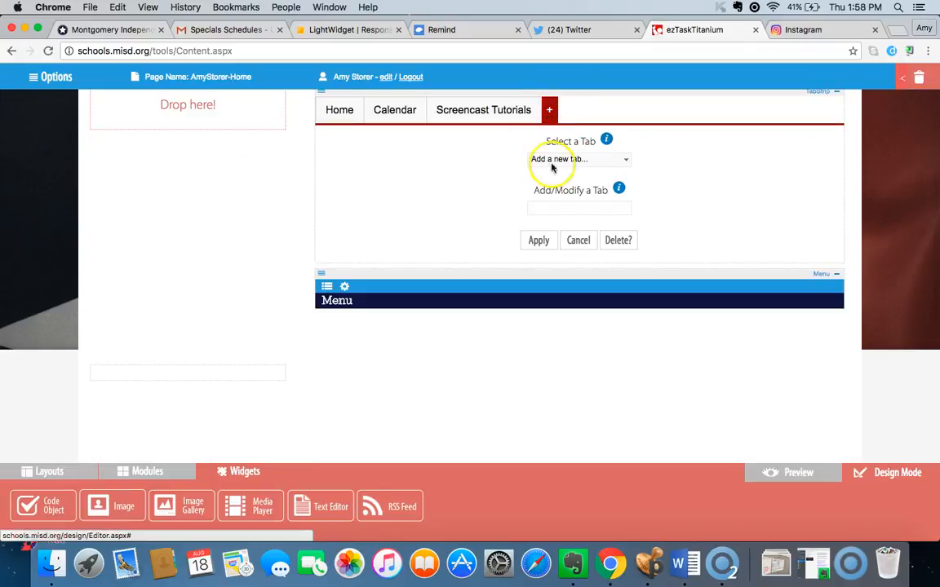
pyautogui.click(550, 205)
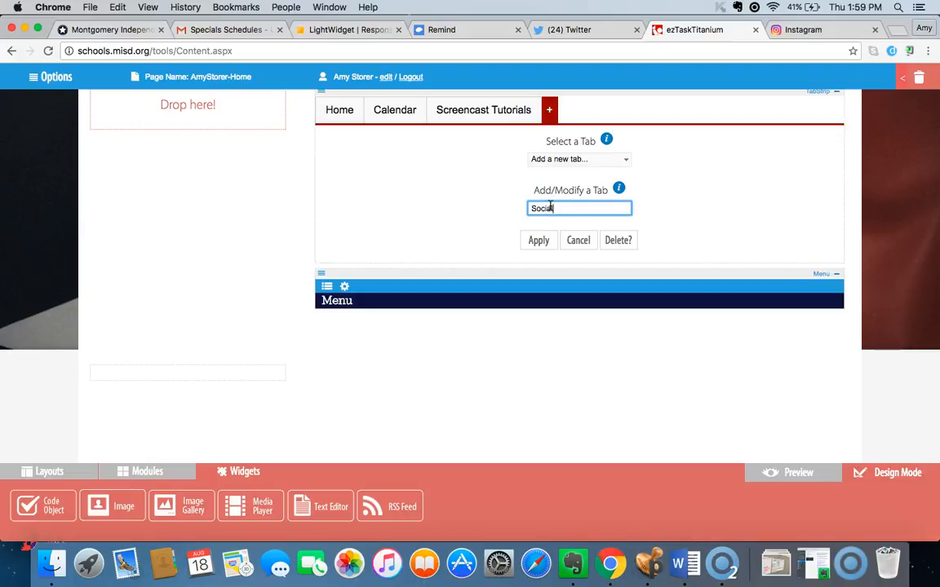
pyautogui.click(540, 239)
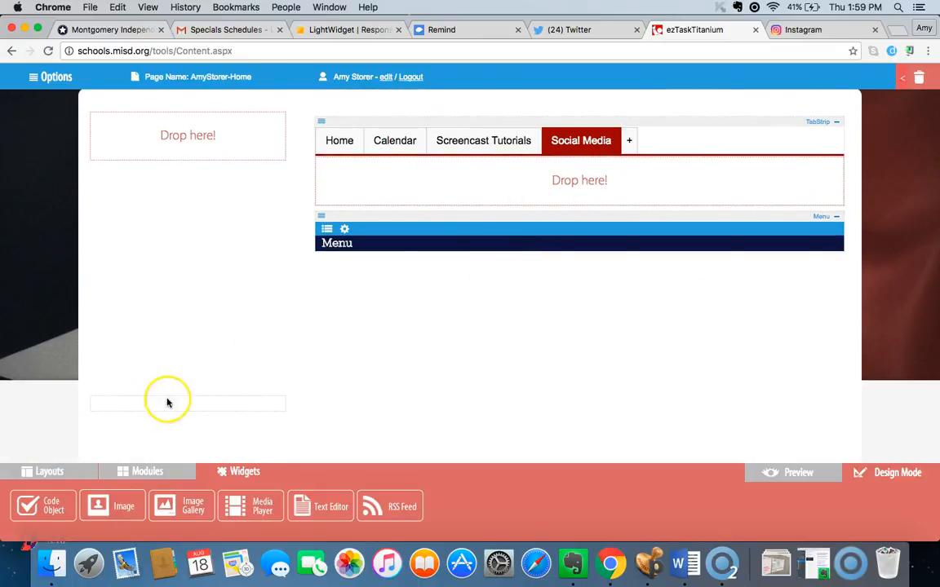
pyautogui.click(48, 472)
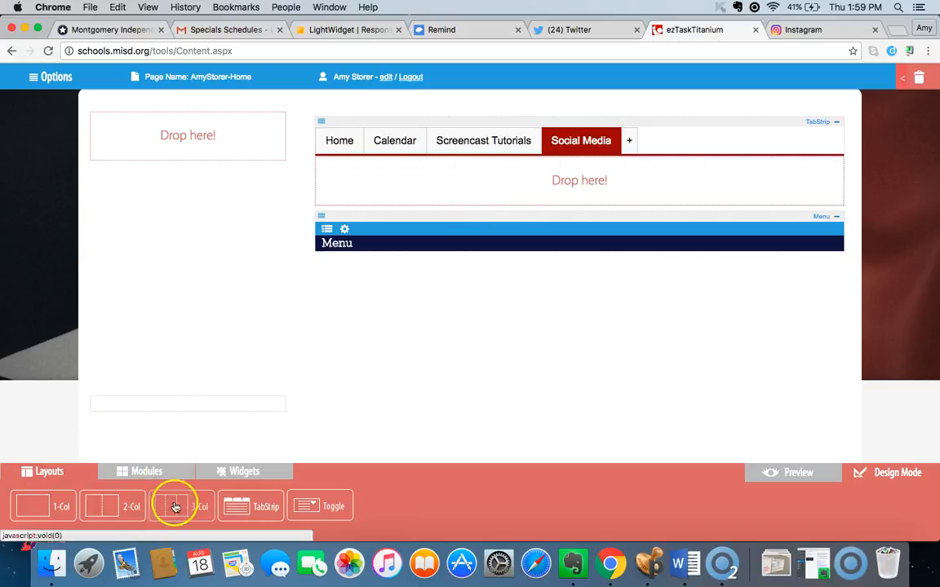
pyautogui.moveTo(174, 506); pyautogui.dragTo(581, 182)
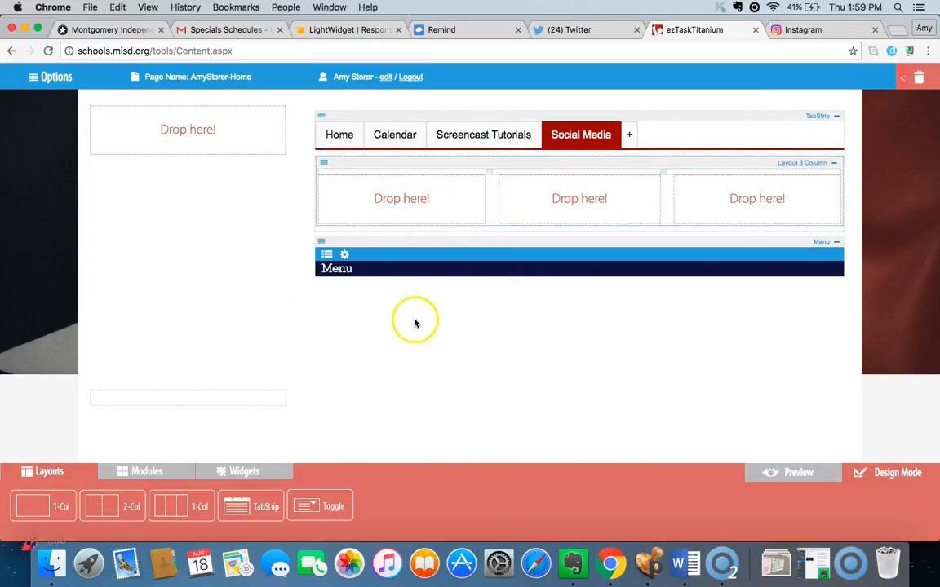
# Place a Code Object widget in each of the three columns on the Social Media tab.
pyautogui.click(237, 470)
pyautogui.moveTo(33, 506); pyautogui.dragTo(404, 203)
pyautogui.moveTo(43, 510); pyautogui.dragTo(572, 218)
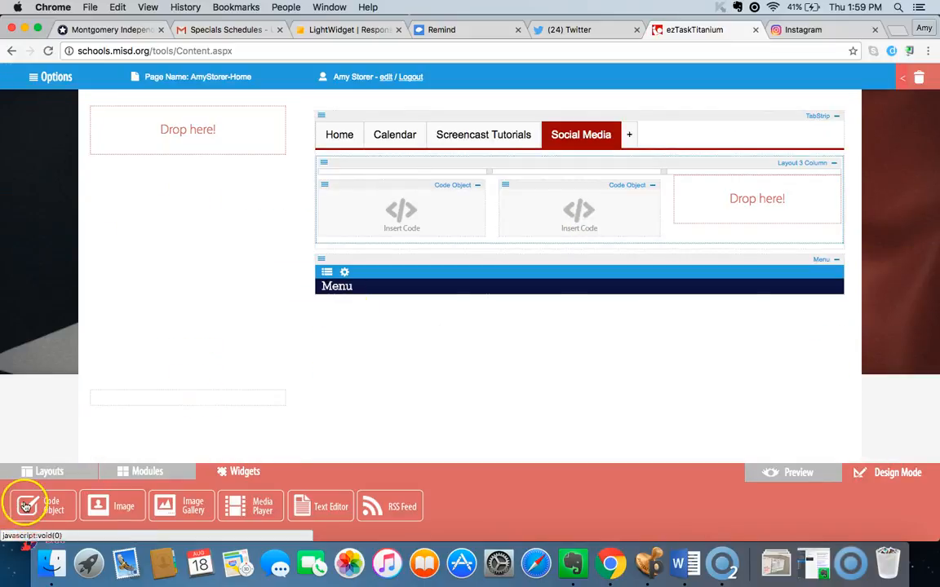
pyautogui.moveTo(26, 506); pyautogui.dragTo(735, 193)
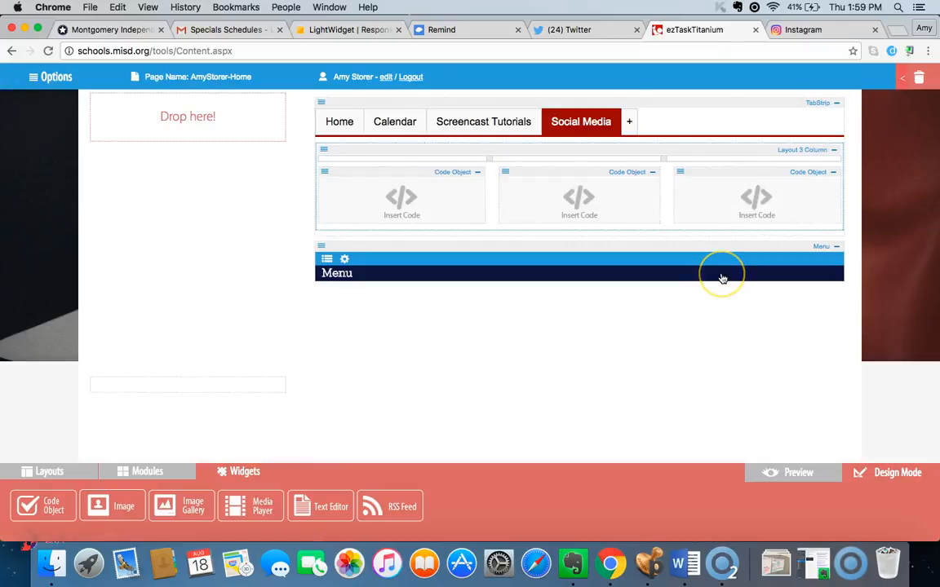
pyautogui.scroll(2, 722, 279)
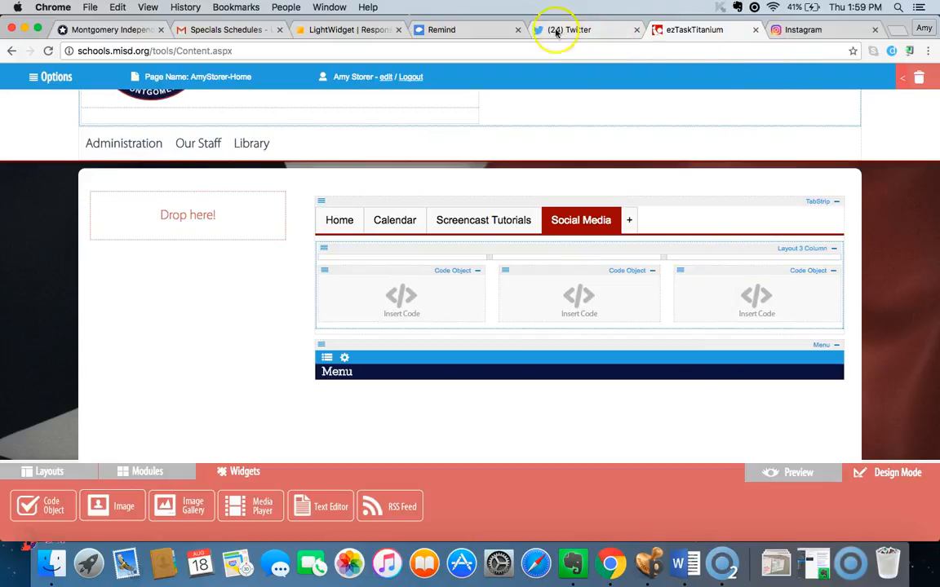
# Switch to Remind and copy the regular class widget's embed code for the math and science class from the account settings.
pyautogui.click(455, 29)
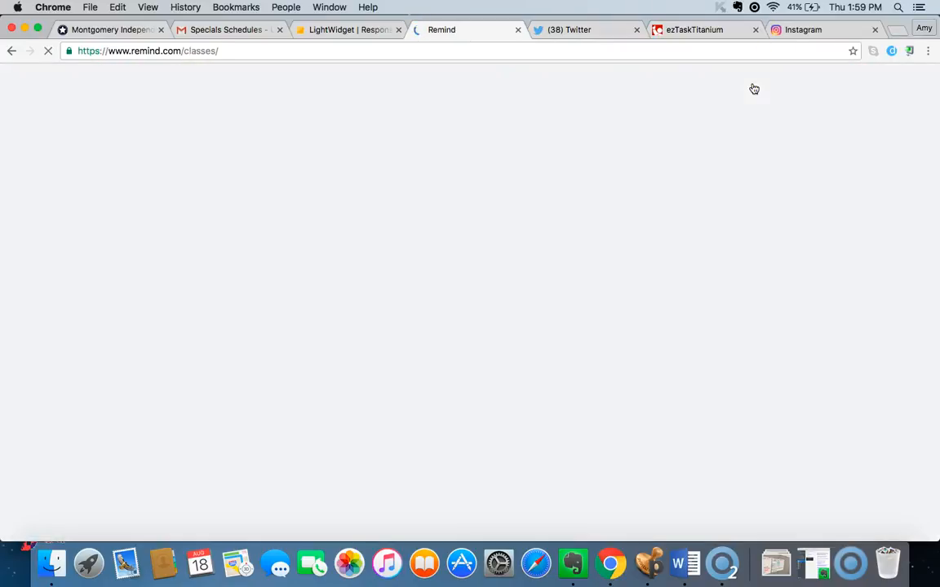
pyautogui.click(474, 362)
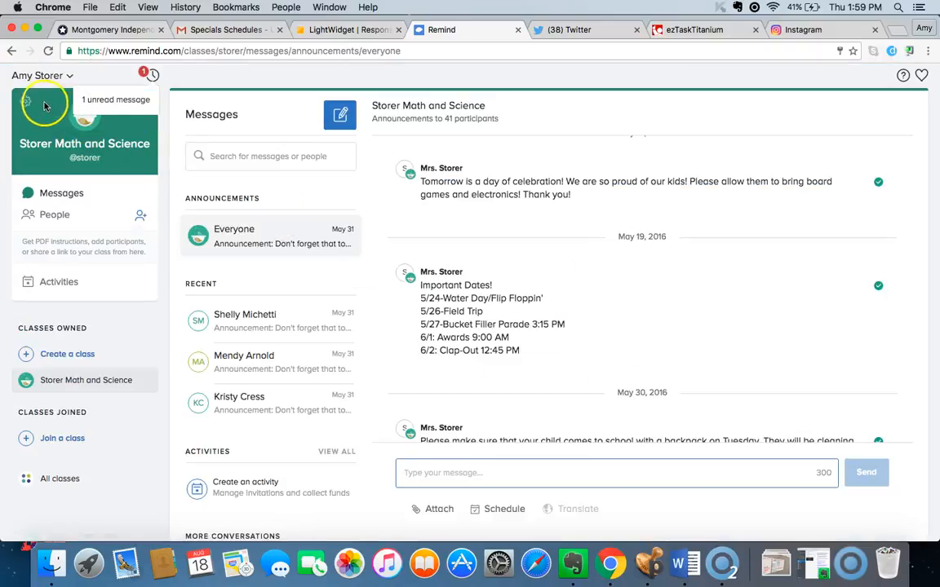
pyautogui.click(25, 104)
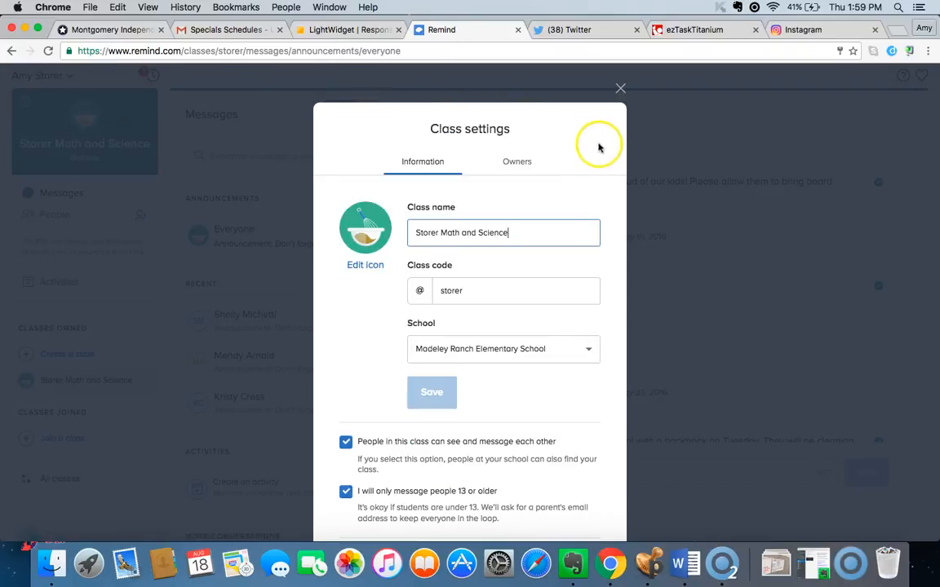
pyautogui.click(619, 90)
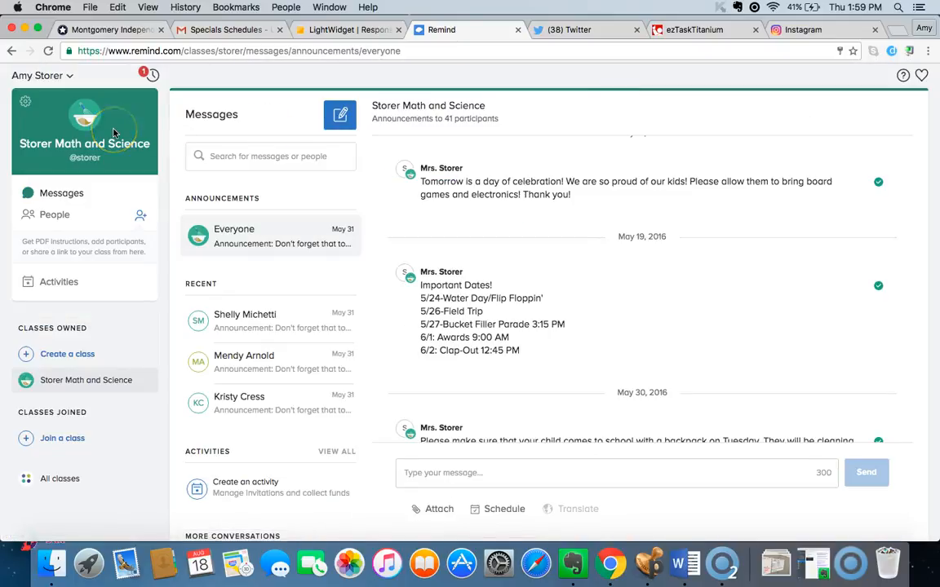
pyautogui.click(70, 76)
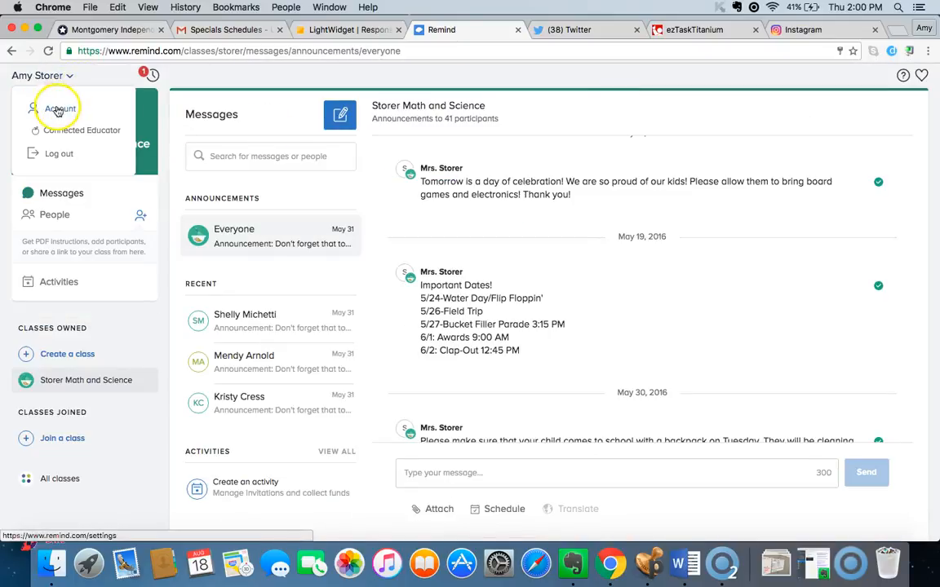
pyautogui.click(58, 109)
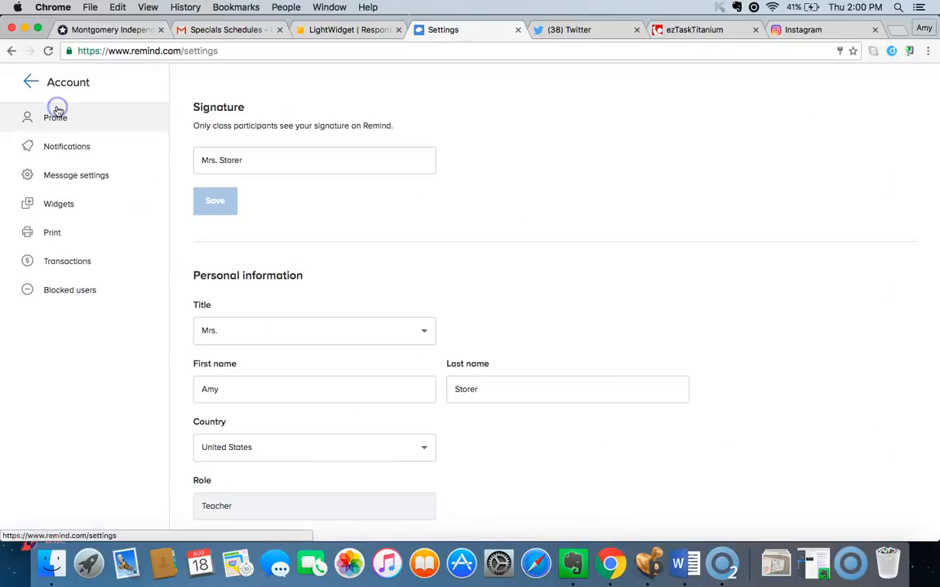
pyautogui.click(59, 209)
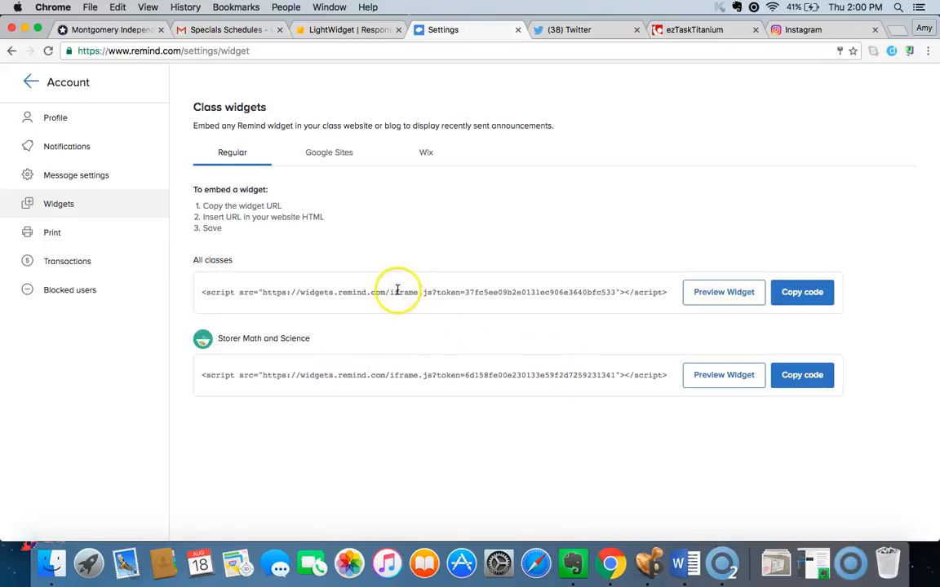
pyautogui.click(804, 377)
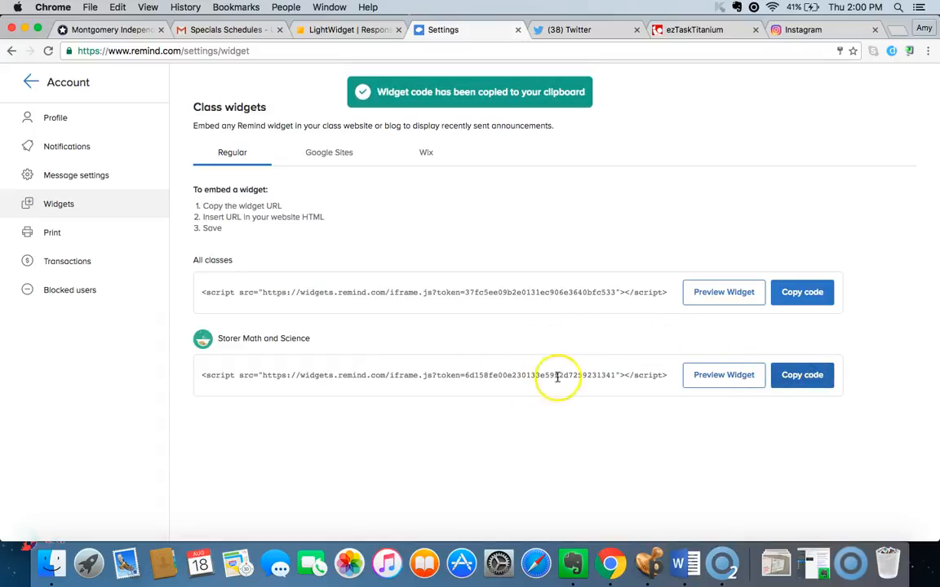
# Switch to ezTask and insert the copied Remind embed code, including its widget token, into the first column's Code Object.
pyautogui.click(677, 31)
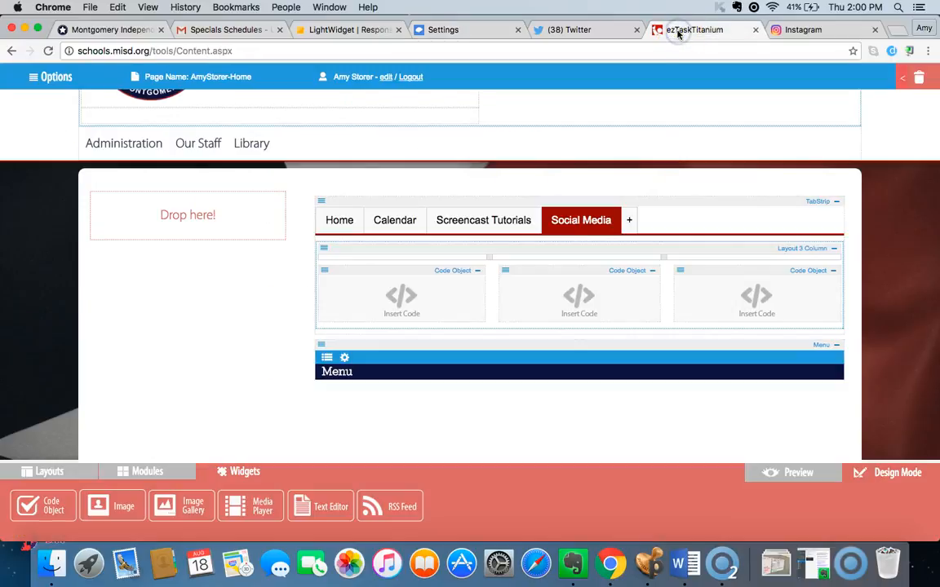
pyautogui.click(400, 298)
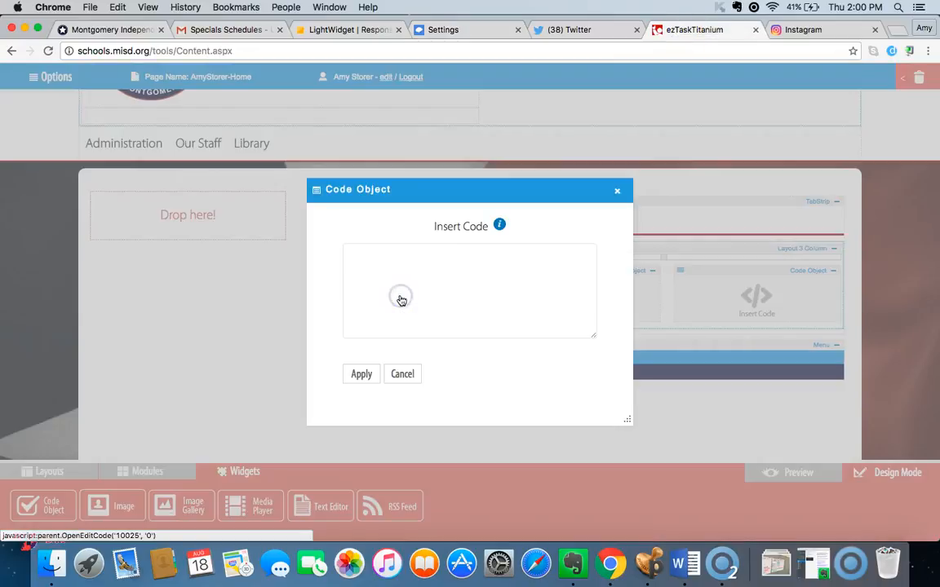
pyautogui.click(397, 279)
pyautogui.press('super+v')
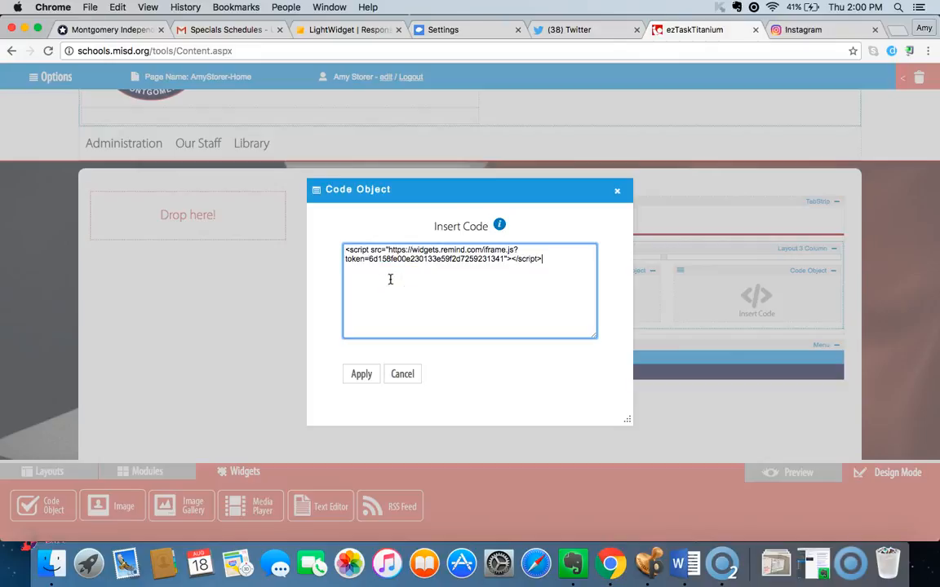
pyautogui.click(362, 374)
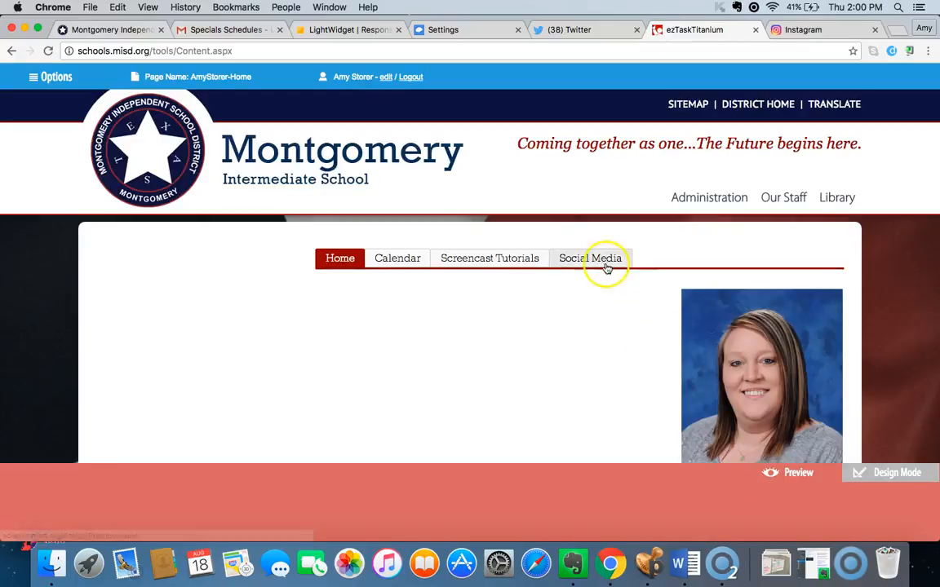
# Check the Remind widget in the preview of the Social Media tab and return to design mode.
pyautogui.click(601, 260)
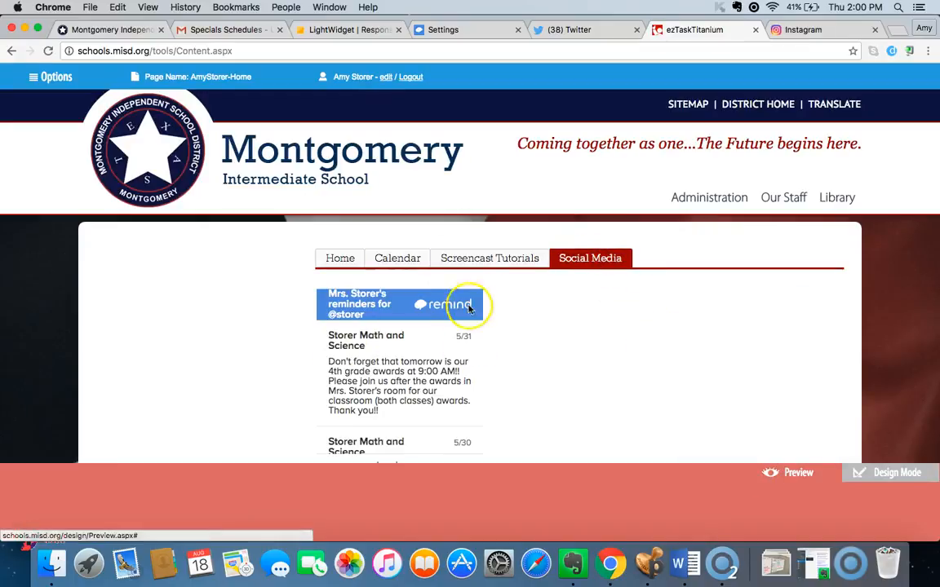
pyautogui.scroll(-10, 357, 356)
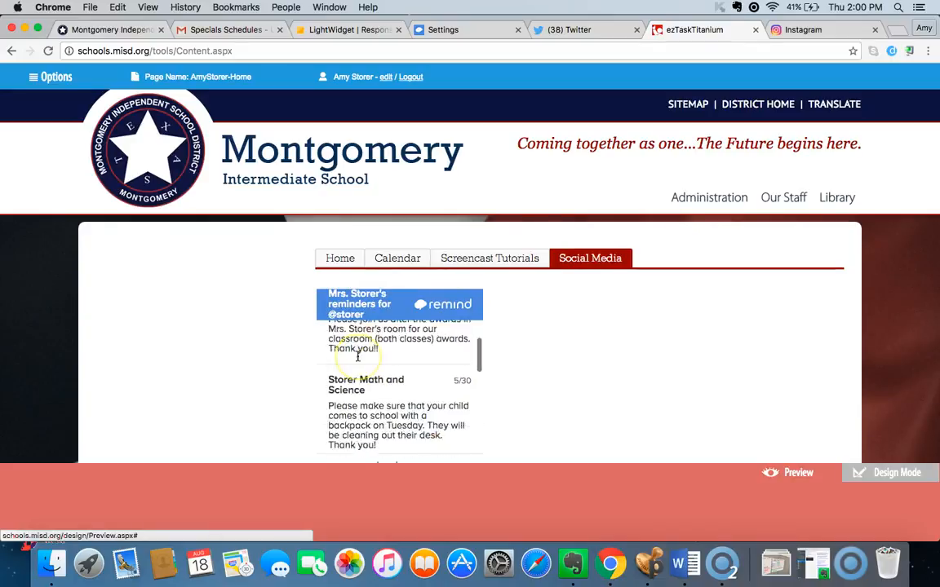
pyautogui.scroll(3, 357, 356)
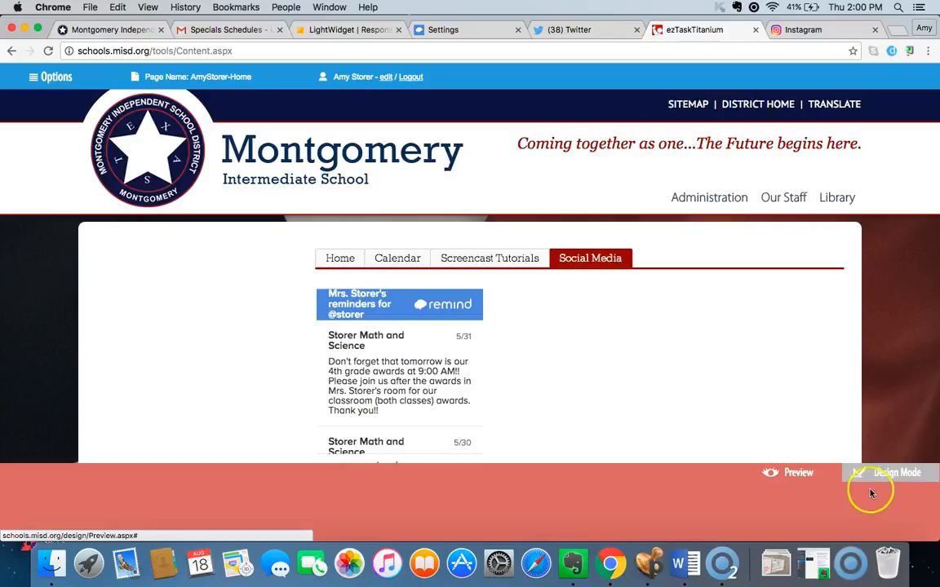
pyautogui.click(890, 477)
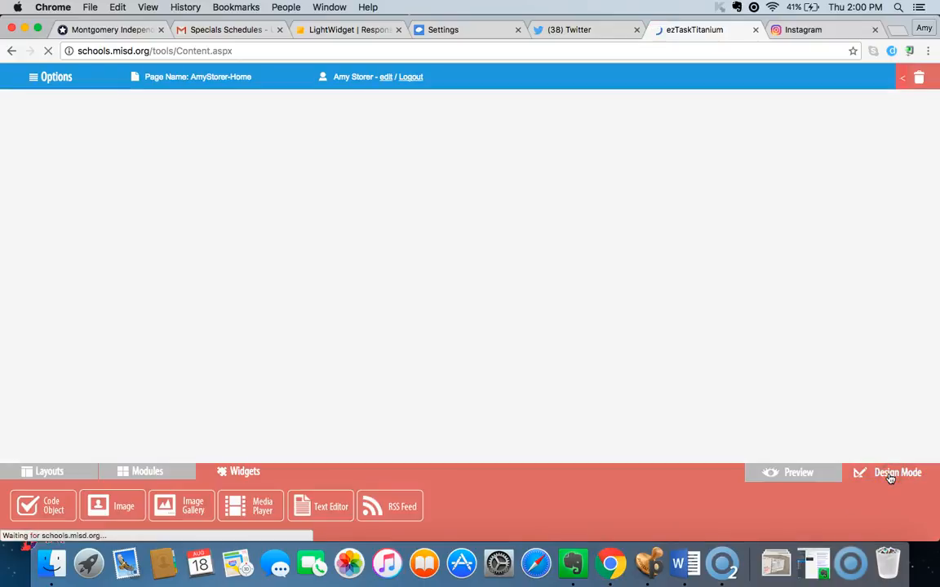
pyautogui.scroll(-3, 780, 381)
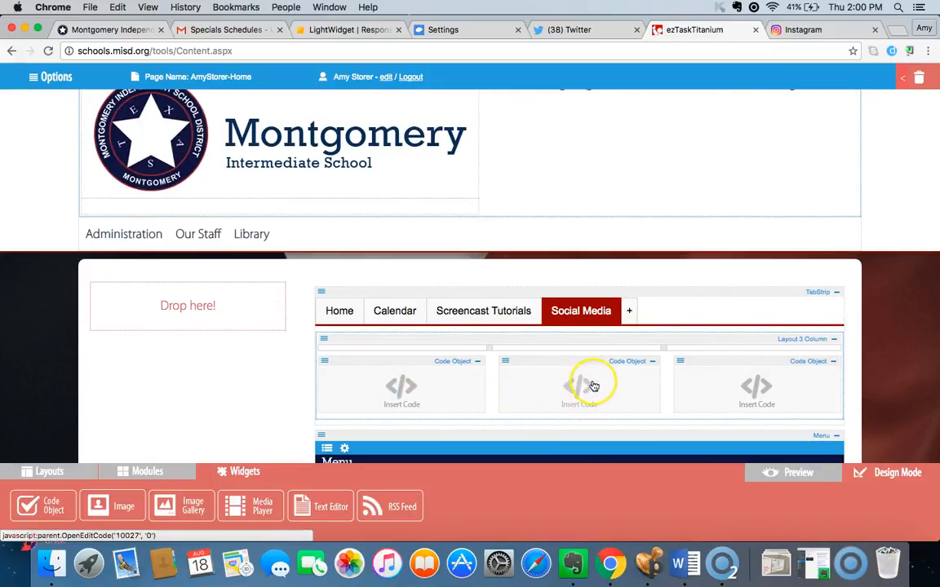
# Switch to Twitter and start creating a new Profile widget from the account's widget settings.
pyautogui.click(561, 32)
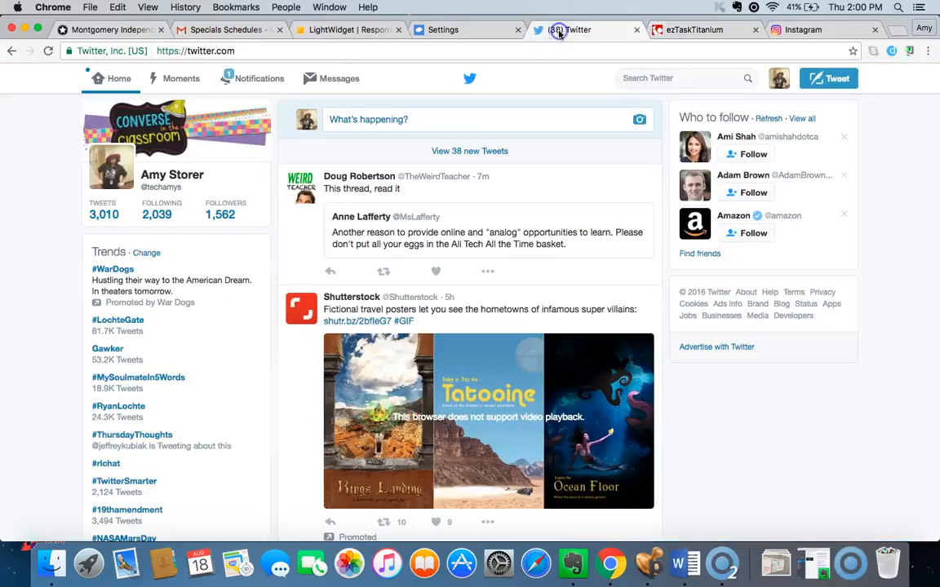
pyautogui.click(780, 80)
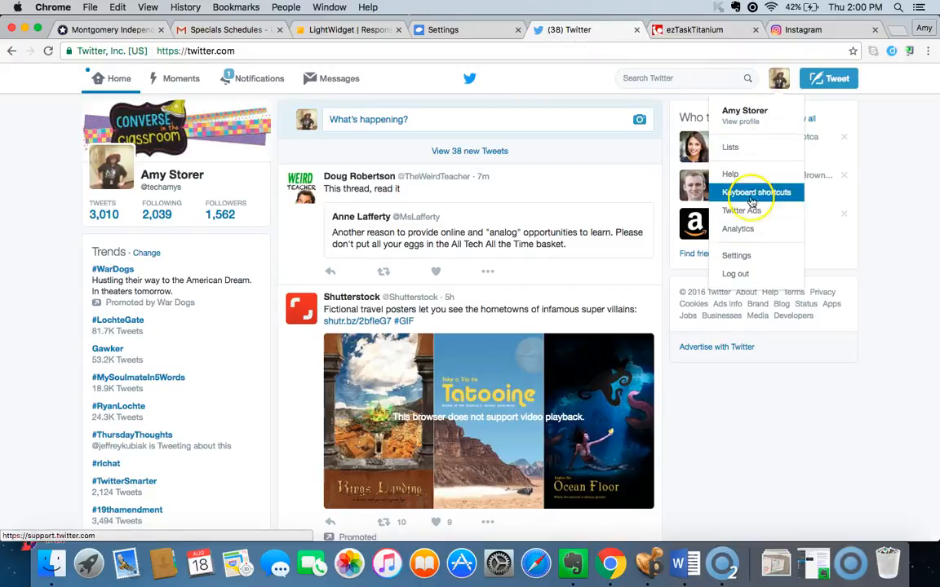
pyautogui.click(741, 258)
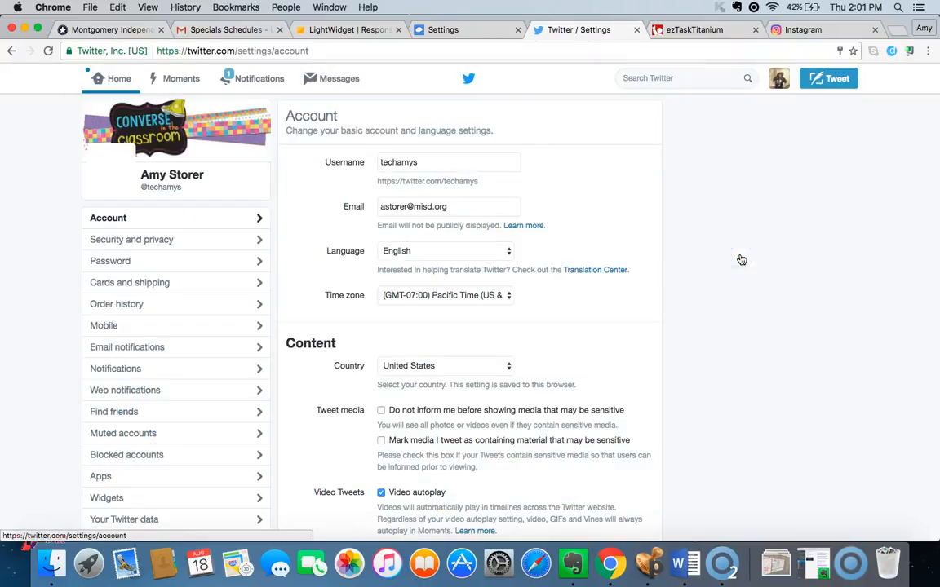
pyautogui.scroll(-2, 72, 367)
pyautogui.click(108, 441)
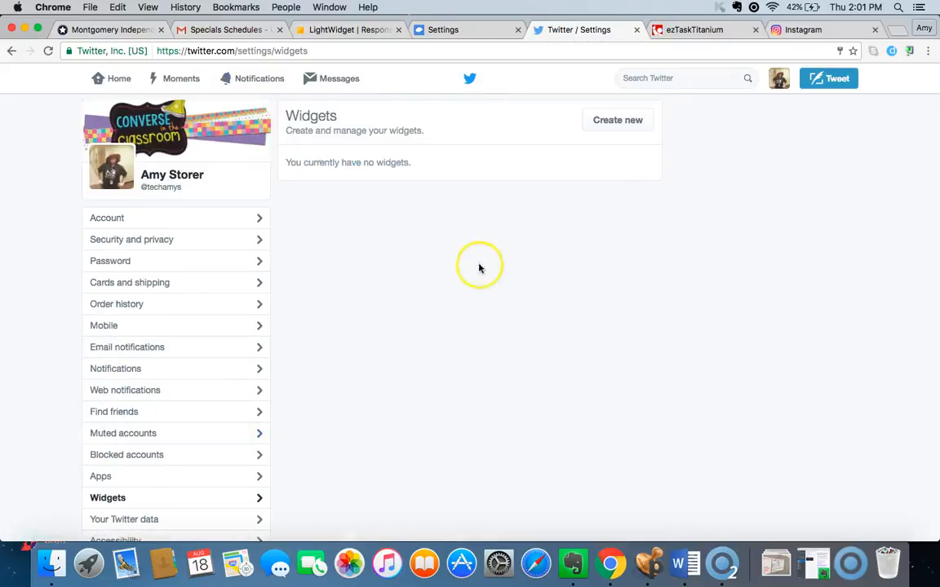
pyautogui.click(629, 126)
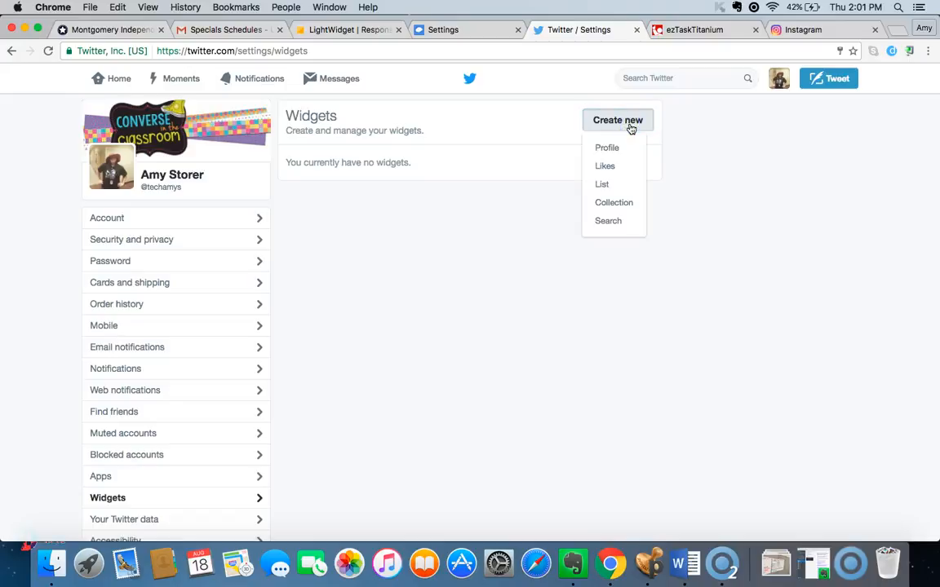
pyautogui.click(613, 148)
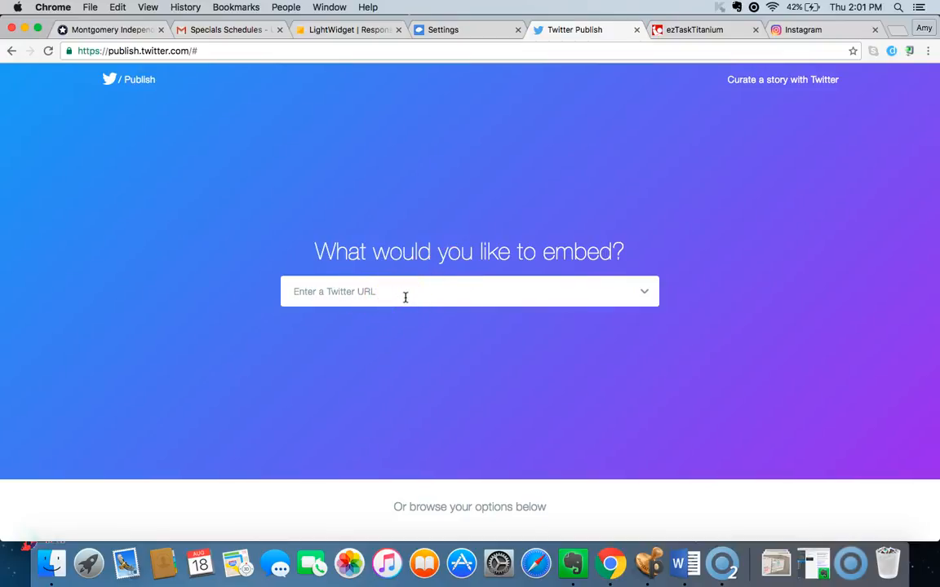
# Open twitter.com in a new browser tab, go to the teacher's own profile page and copy its URL.
pyautogui.click(899, 30)
pyautogui.write('twitter.com')
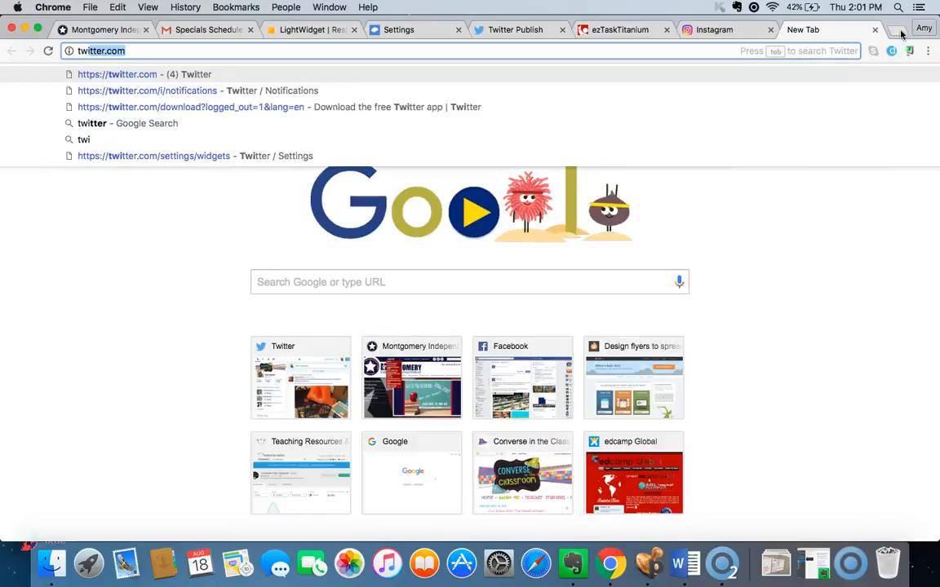
pyautogui.press('Return')
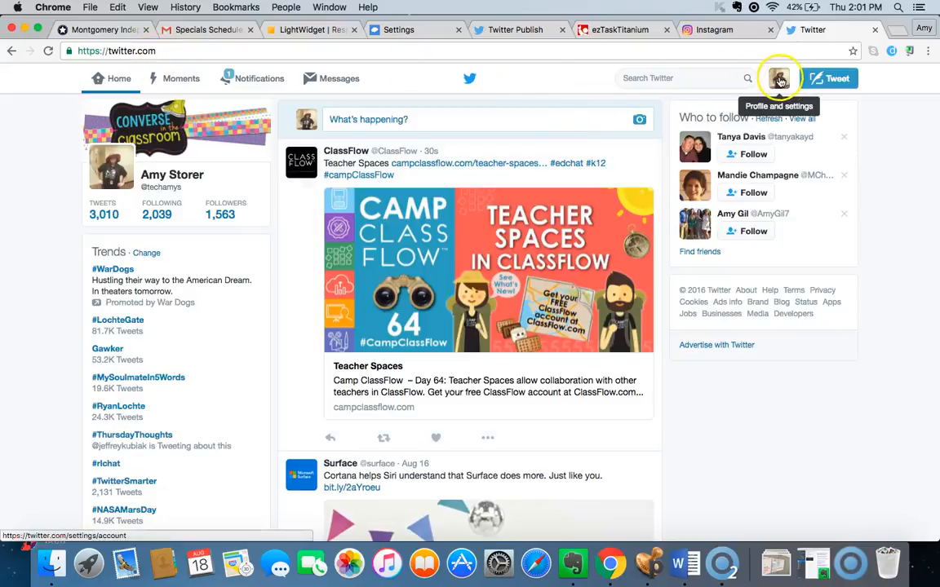
pyautogui.click(780, 79)
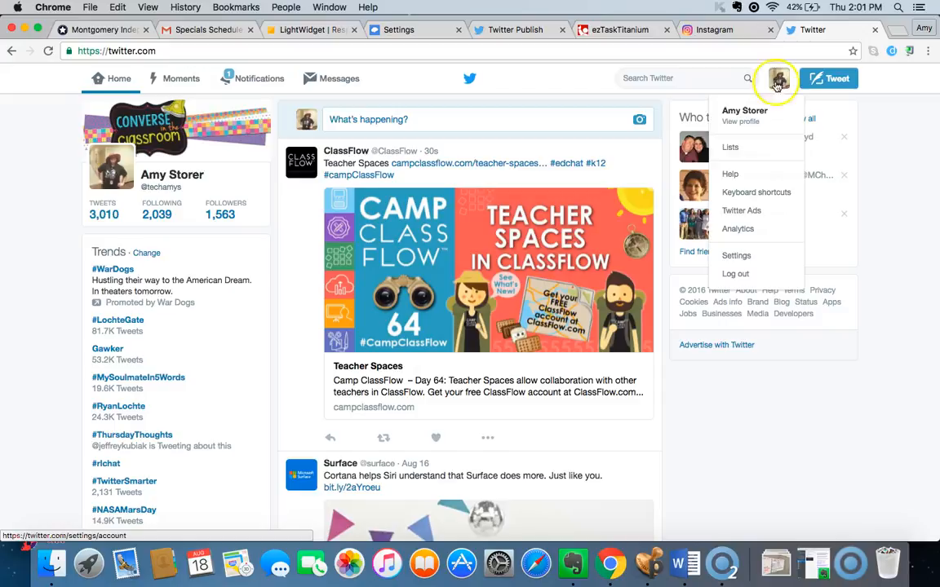
pyautogui.click(746, 115)
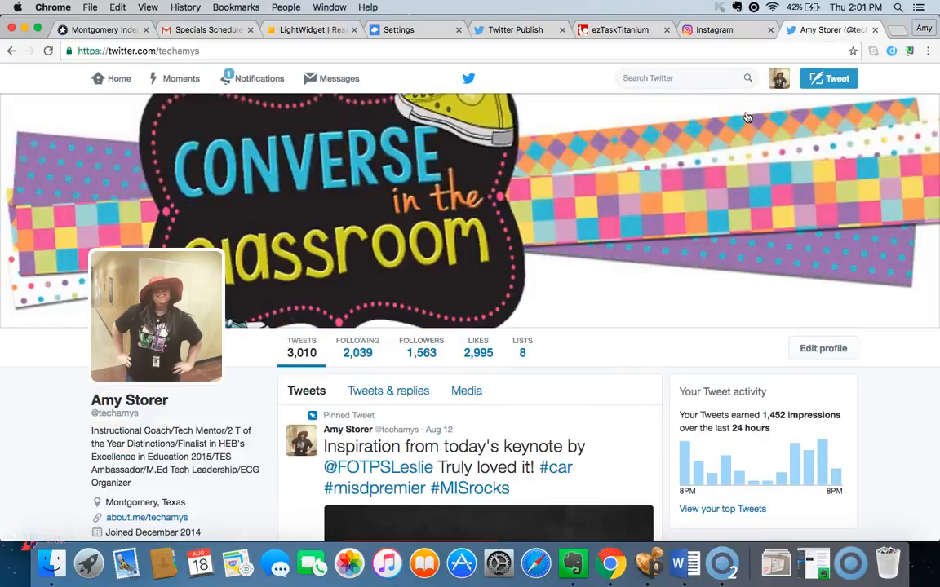
pyautogui.click(163, 50)
pyautogui.press('super+c')
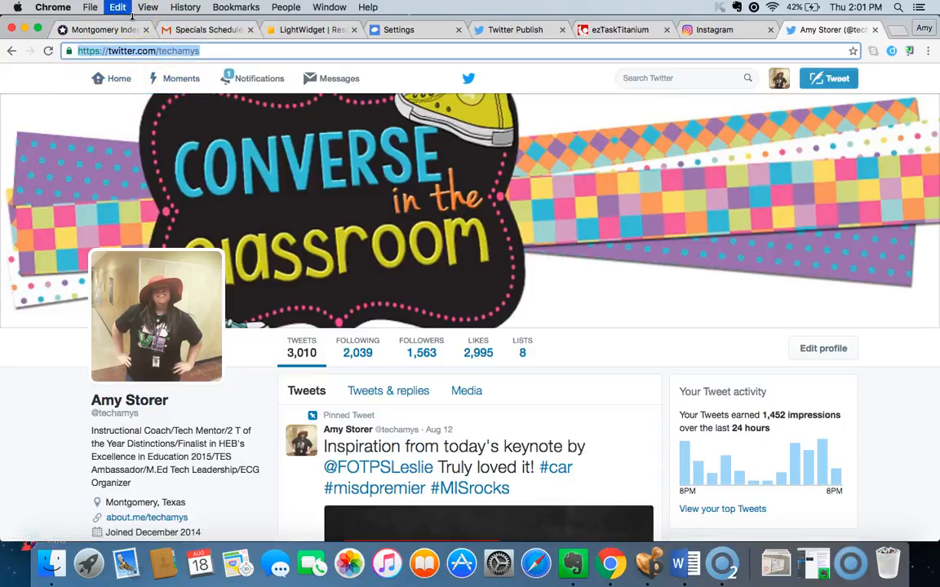
# Submit the copied profile URL in Twitter Publish and choose the Embedded Timeline display option.
pyautogui.click(584, 25)
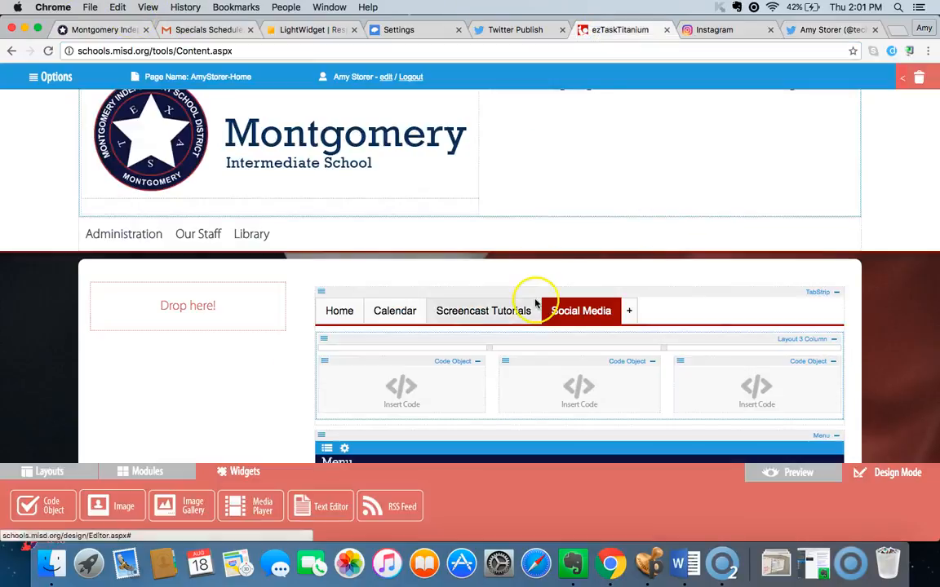
pyautogui.click(526, 33)
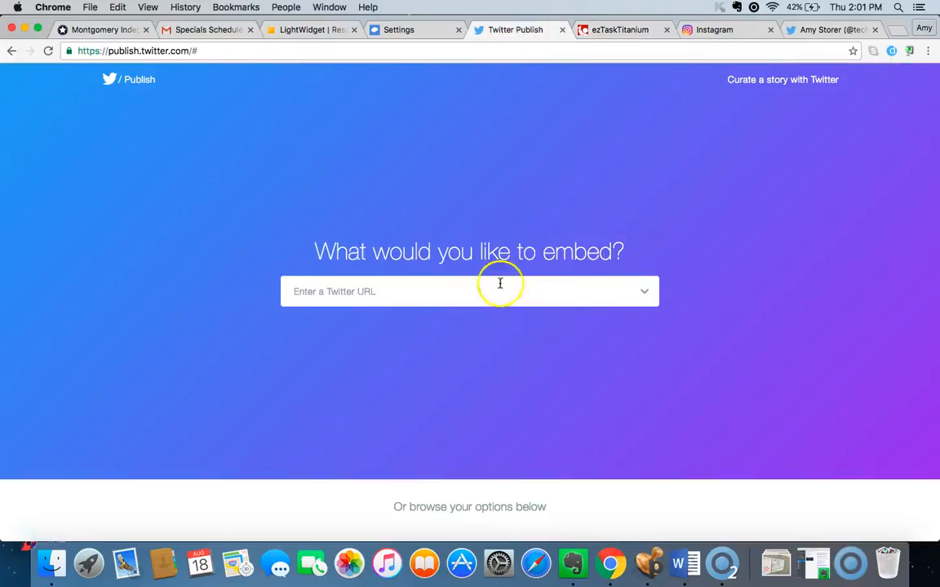
pyautogui.click(470, 293)
pyautogui.press('super+v')
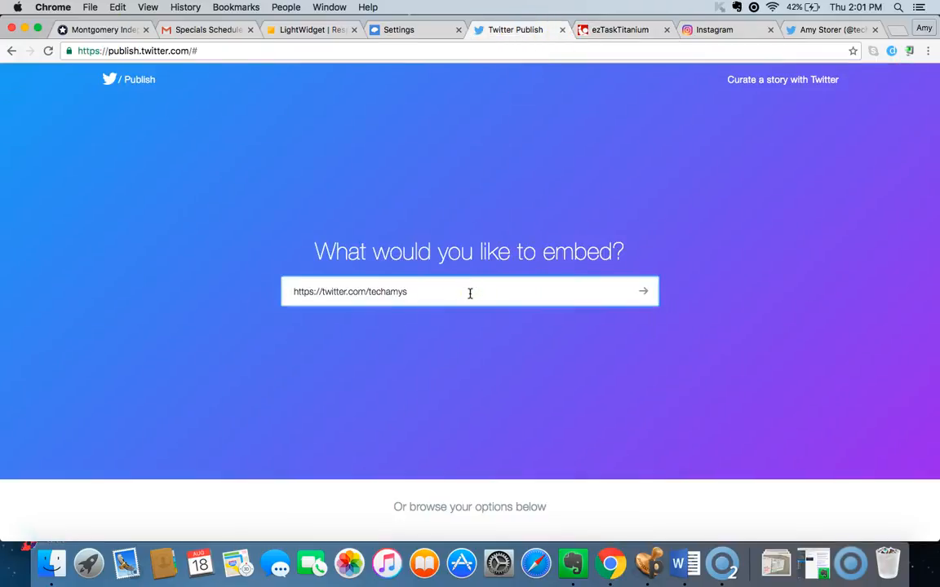
pyautogui.click(644, 293)
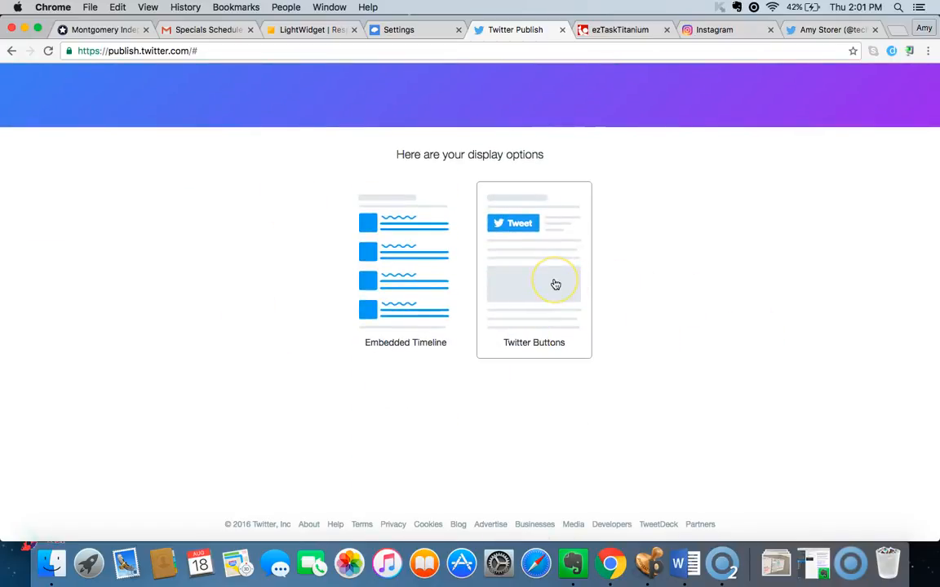
pyautogui.click(424, 253)
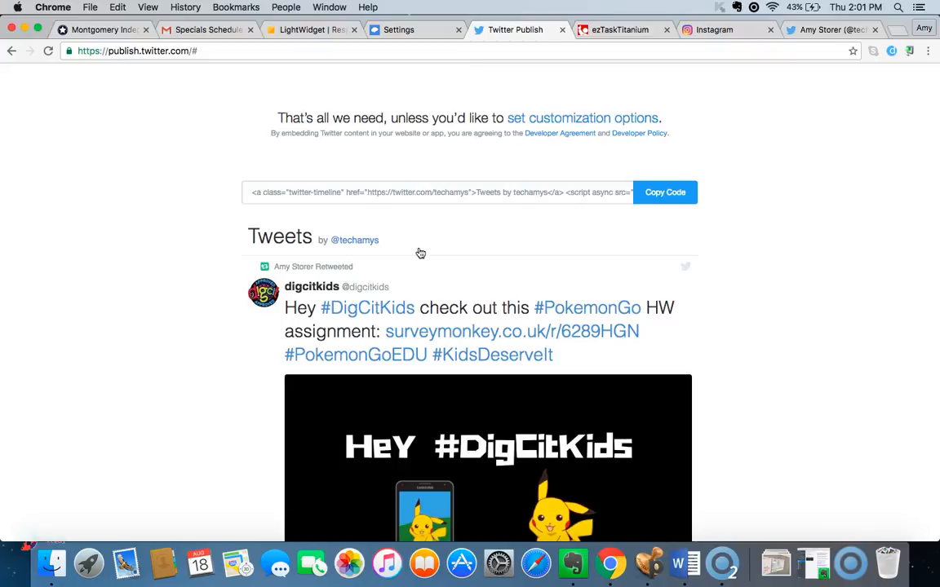
# Review the sample of the embedded Twitter timeline and copy its embed code.
pyautogui.scroll(-15, 415, 342)
pyautogui.scroll(-8, 416, 332)
pyautogui.scroll(11, 416, 332)
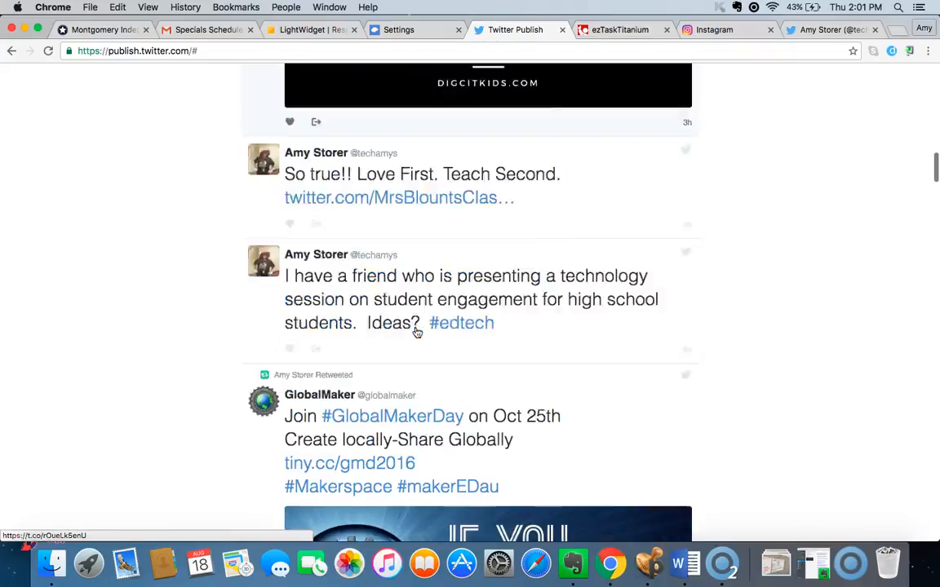
pyautogui.scroll(10, 416, 332)
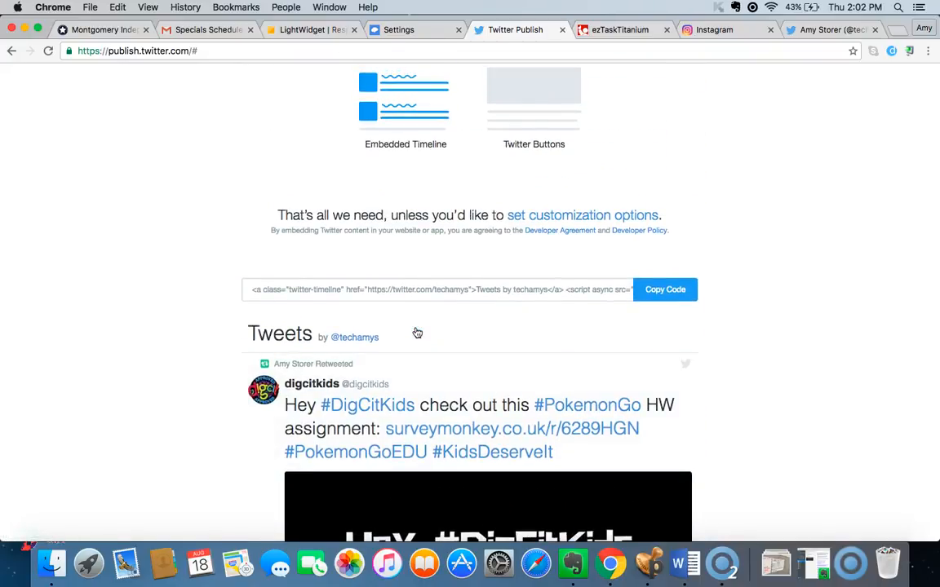
pyautogui.click(666, 295)
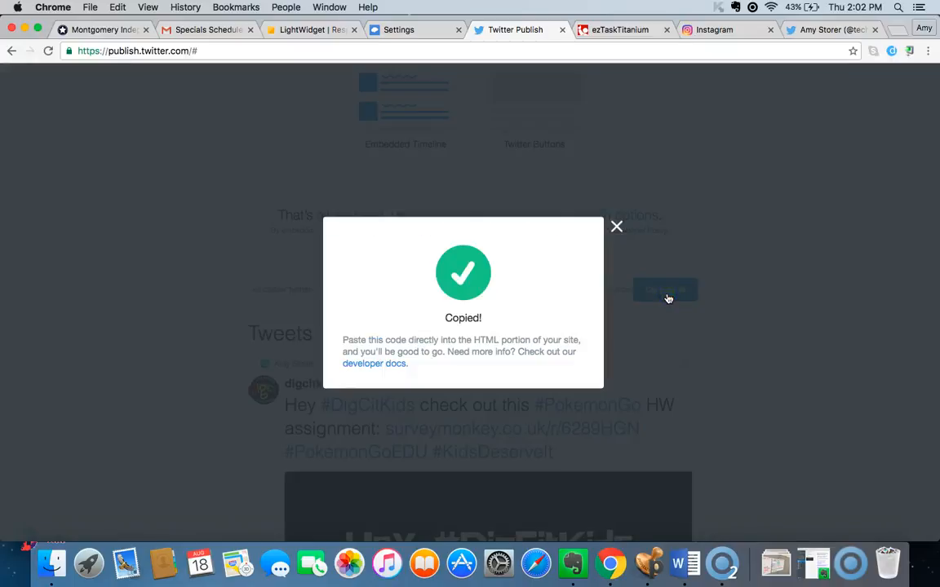
# Switch to ezTask and insert the copied Twitter timeline code into the middle column's Code Object.
pyautogui.click(610, 30)
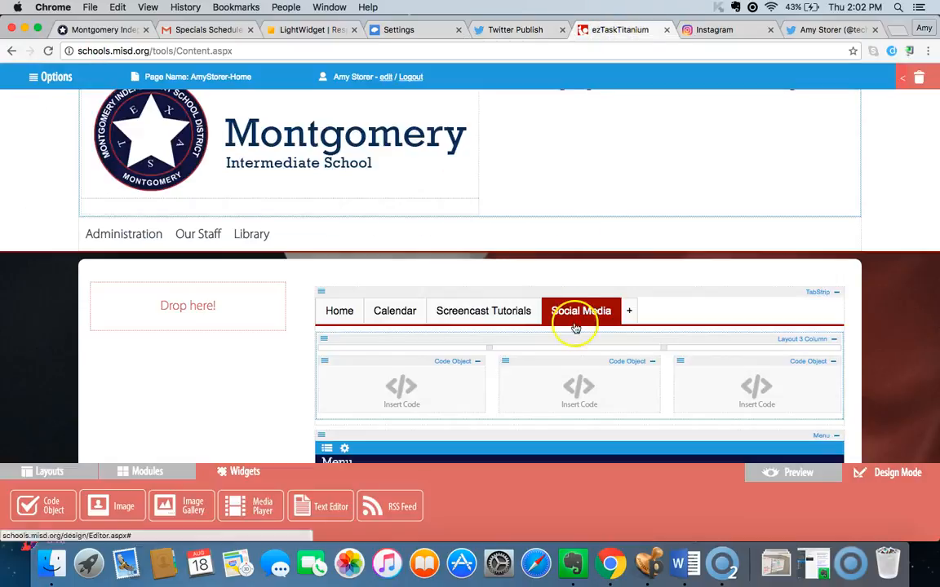
pyautogui.click(575, 397)
pyautogui.click(474, 295)
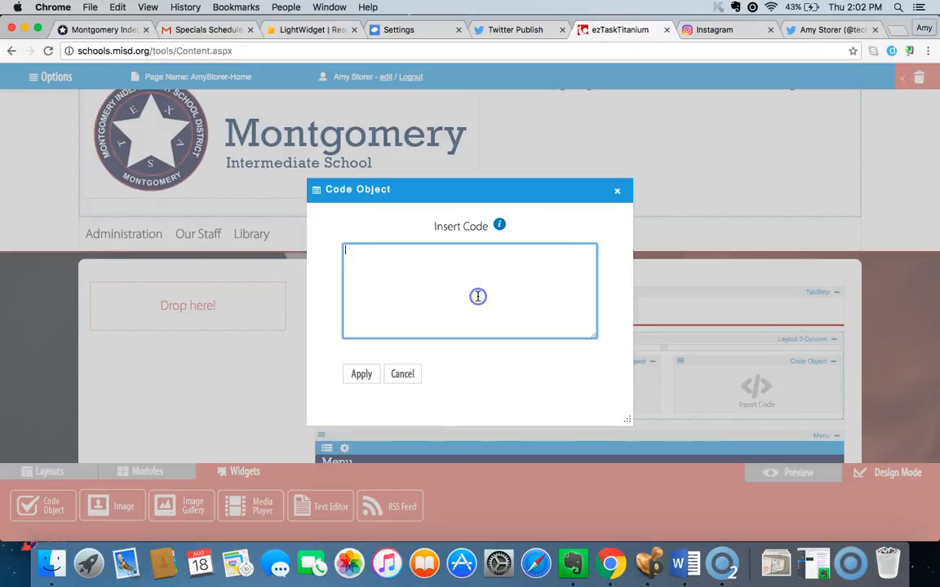
pyautogui.write('<a class="twitter-timeline" href="https://twitter.com/techamys">Tweets by techamys</a> <script async src="//platform.twitter.com/widgets.js" charset="utf-8"></script>')
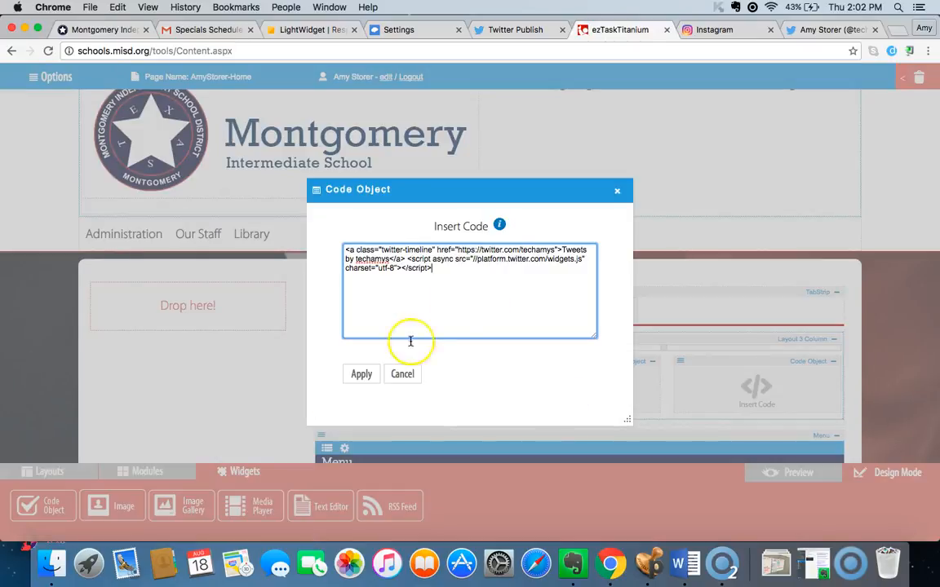
pyautogui.click(363, 374)
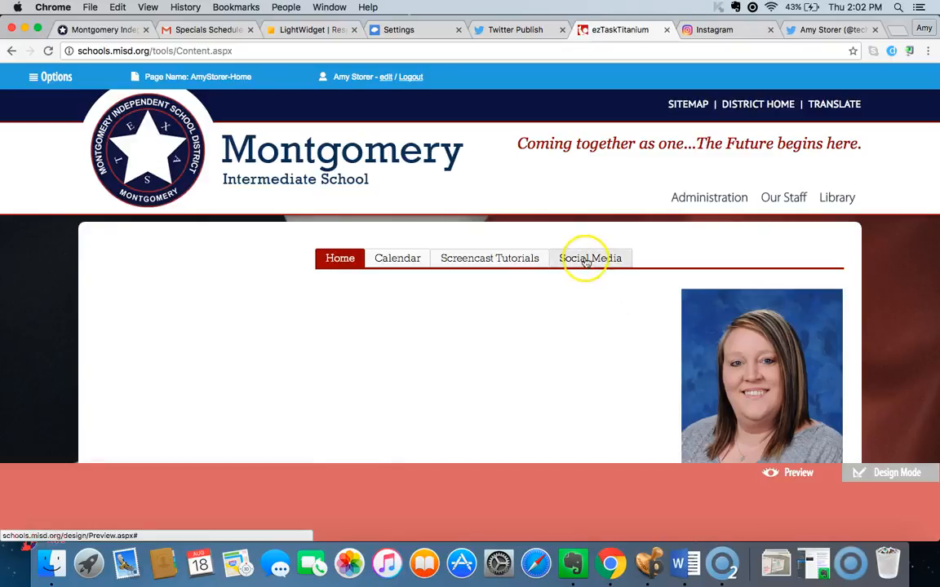
# Examine the embedded Twitter timeline beside the Remind widget in the preview of the Social Media tab.
pyautogui.click(586, 259)
pyautogui.scroll(-5, 604, 340)
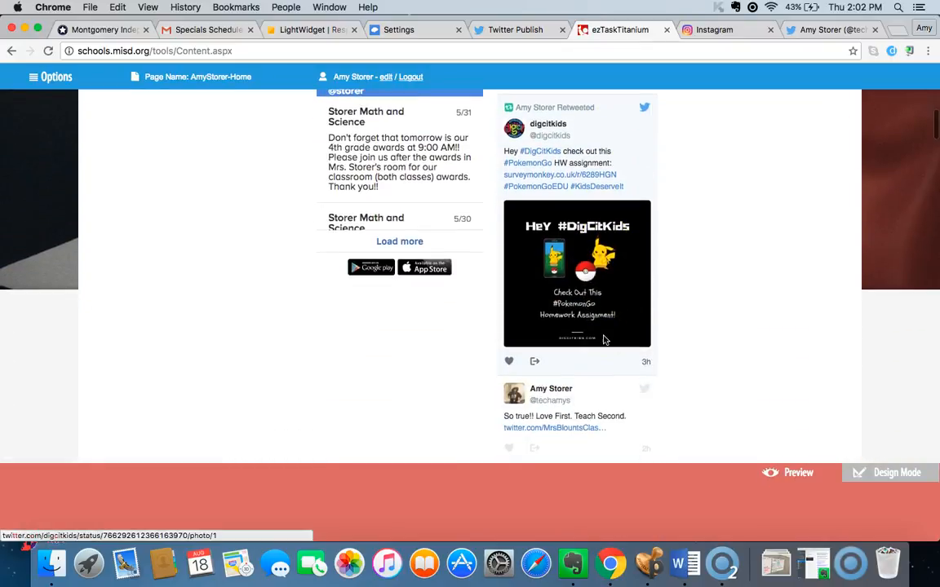
pyautogui.scroll(-10, 605, 340)
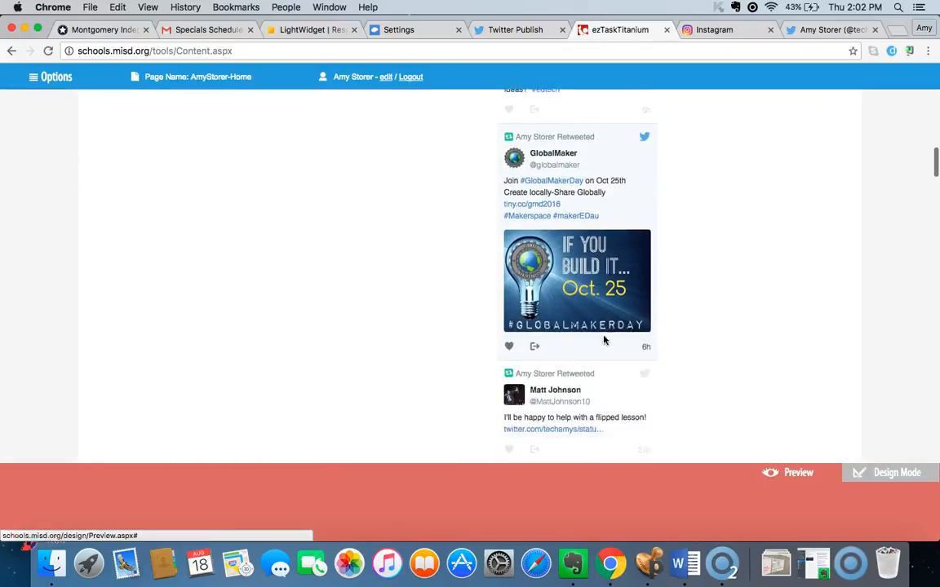
pyautogui.scroll(-10, 604, 340)
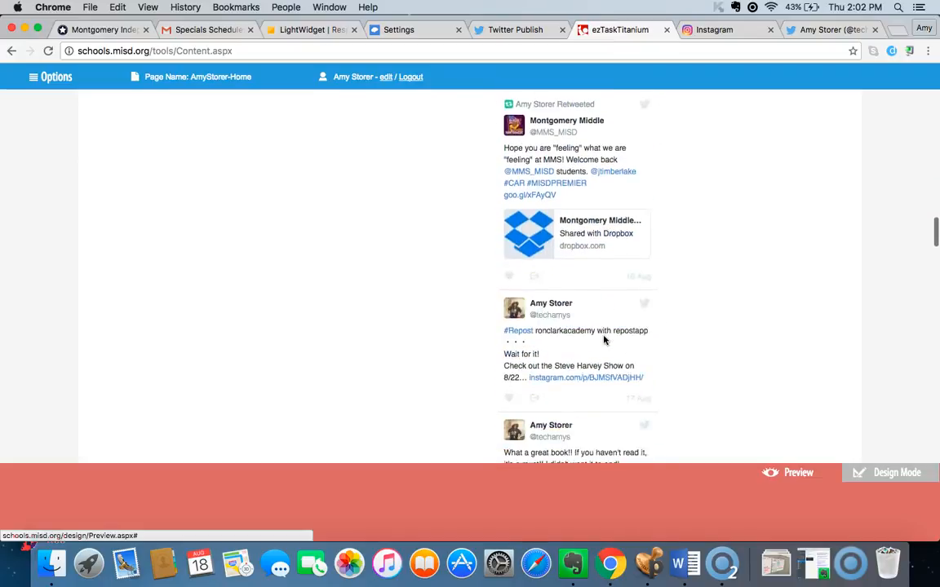
# Check the full length of the embedded Twitter timeline in the preview and return the page to Design Mode.
pyautogui.scroll(-10, 605, 340)
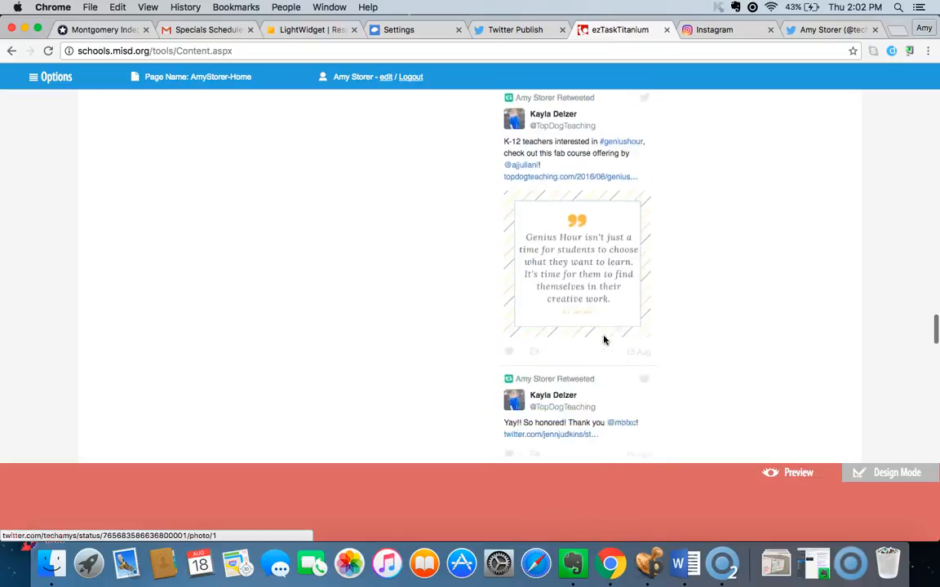
pyautogui.scroll(-1, 604, 340)
pyautogui.scroll(20, 604, 340)
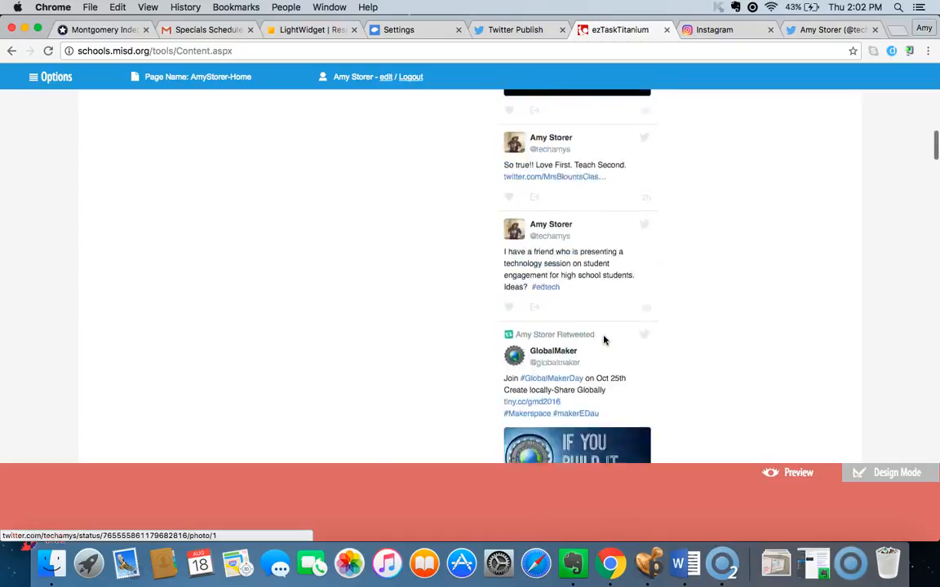
pyautogui.click(865, 473)
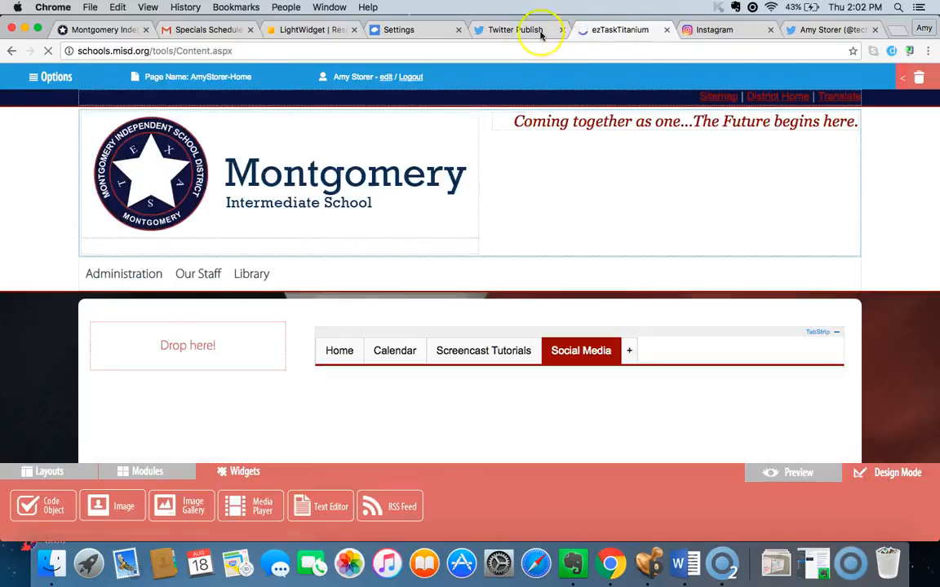
# Switch to Twitter Publish and open the customization options for the embedded timeline.
pyautogui.click(518, 27)
pyautogui.click(616, 226)
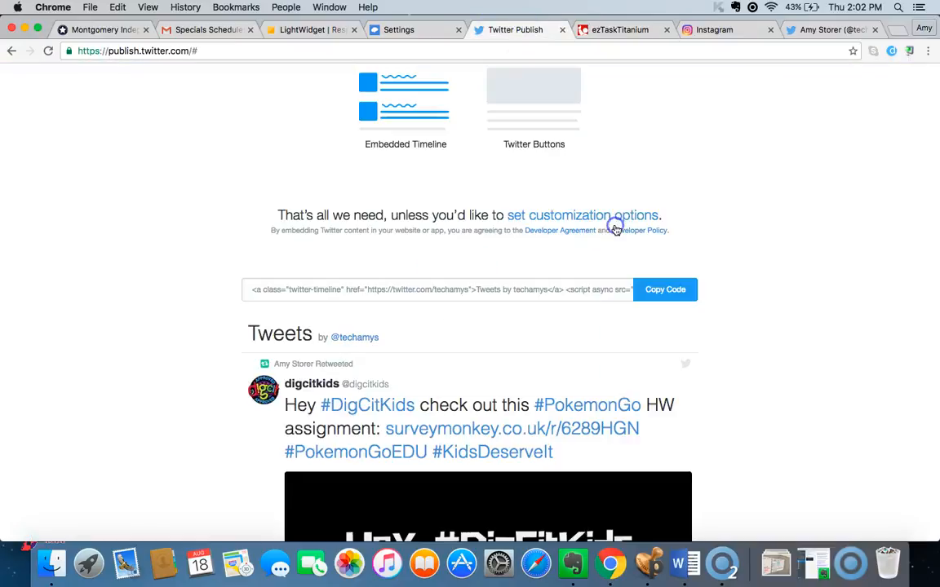
pyautogui.scroll(-10, 177, 386)
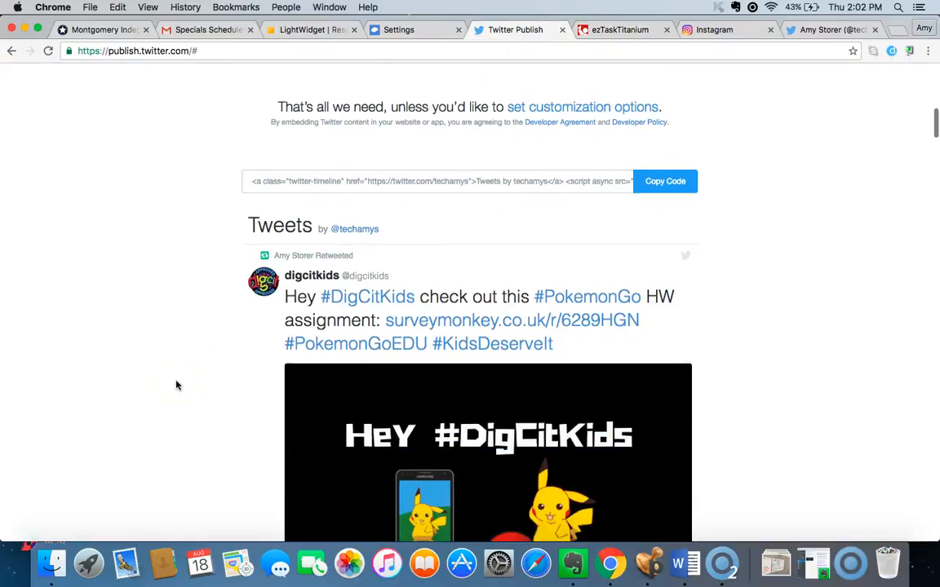
pyautogui.scroll(8, 176, 385)
pyautogui.scroll(5, 176, 385)
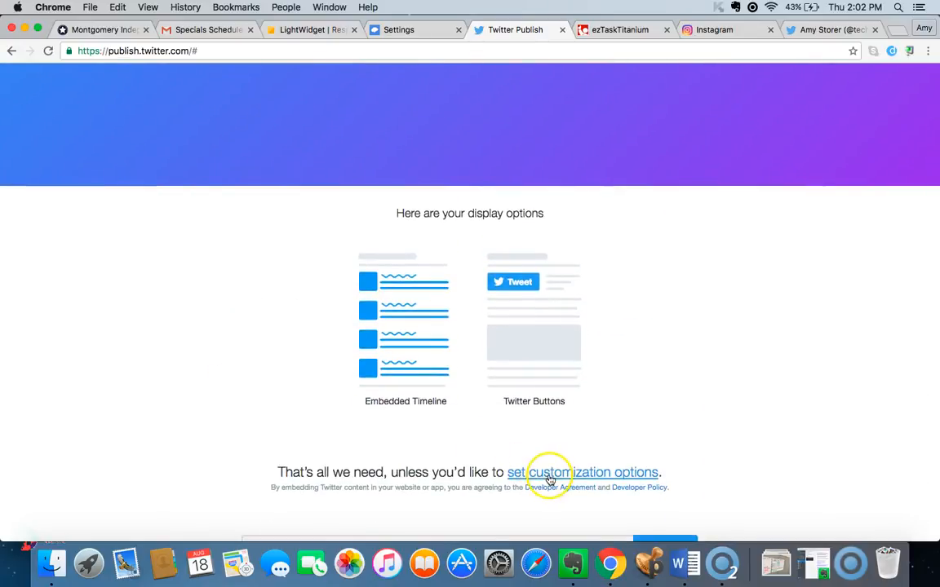
pyautogui.click(549, 477)
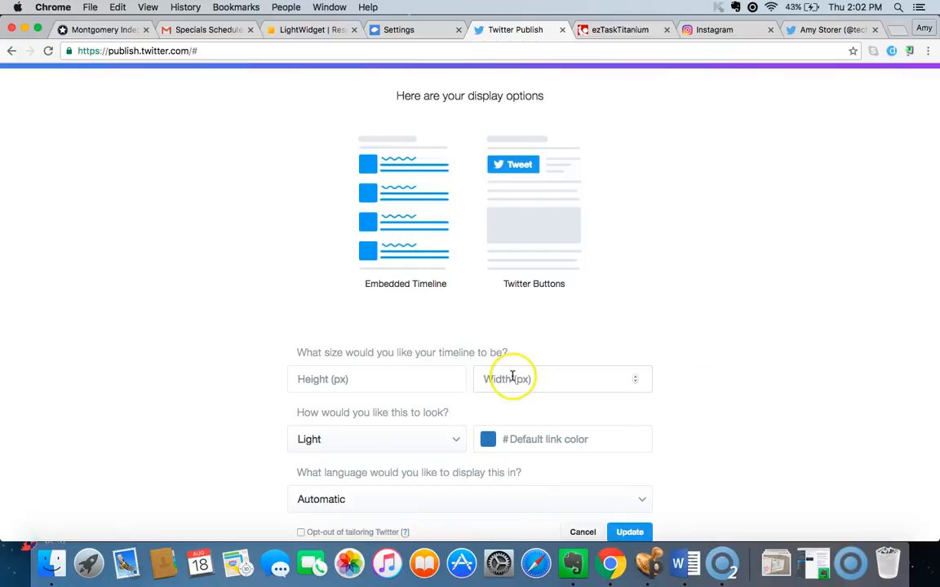
# Try a timeline size of 200 px in height and 200 px in width and review the sample.
pyautogui.click(416, 376)
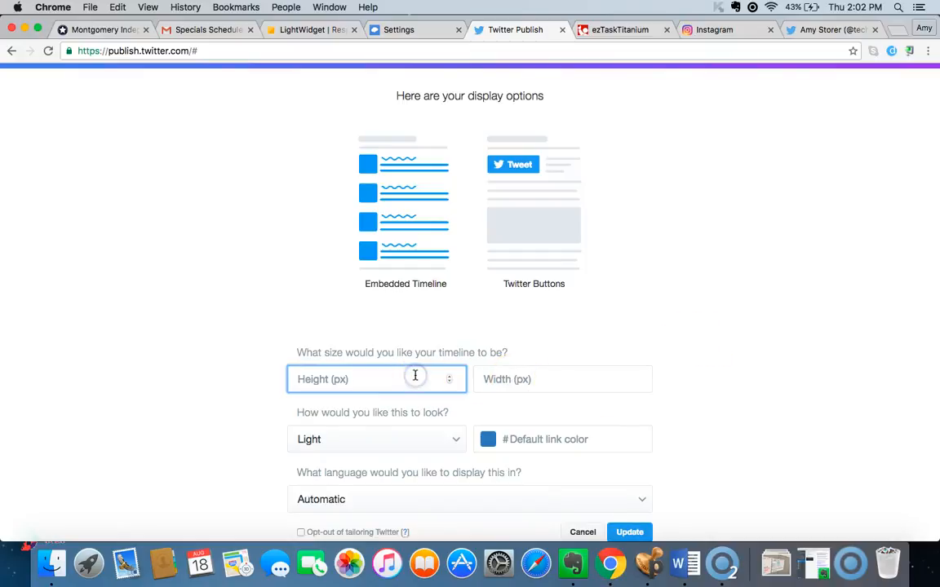
pyautogui.write('200')
pyautogui.scroll(-5, 415, 375)
pyautogui.click(425, 430)
pyautogui.scroll(-4, 448, 424)
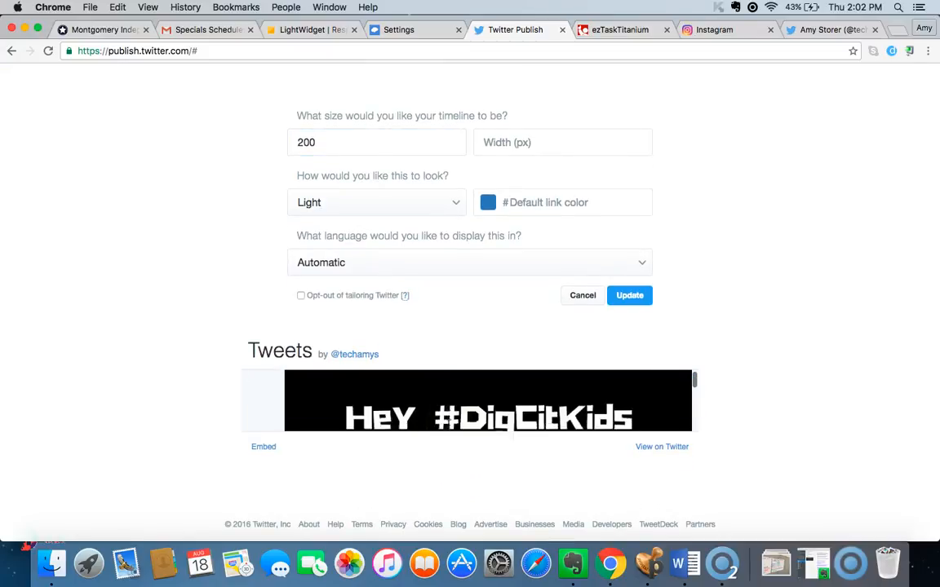
pyautogui.scroll(-5, 448, 424)
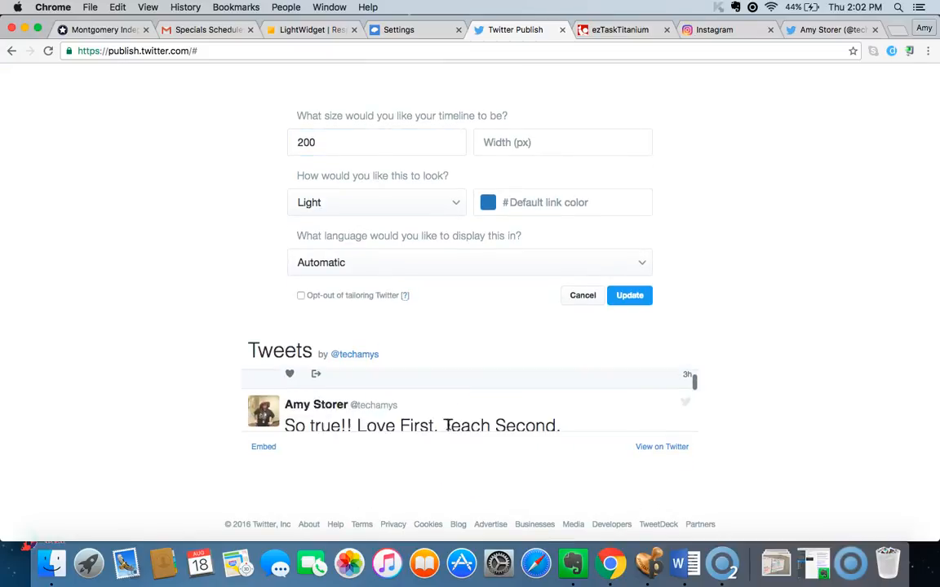
pyautogui.scroll(1, 448, 422)
pyautogui.scroll(2, 448, 424)
pyautogui.click(524, 143)
pyautogui.write('200')
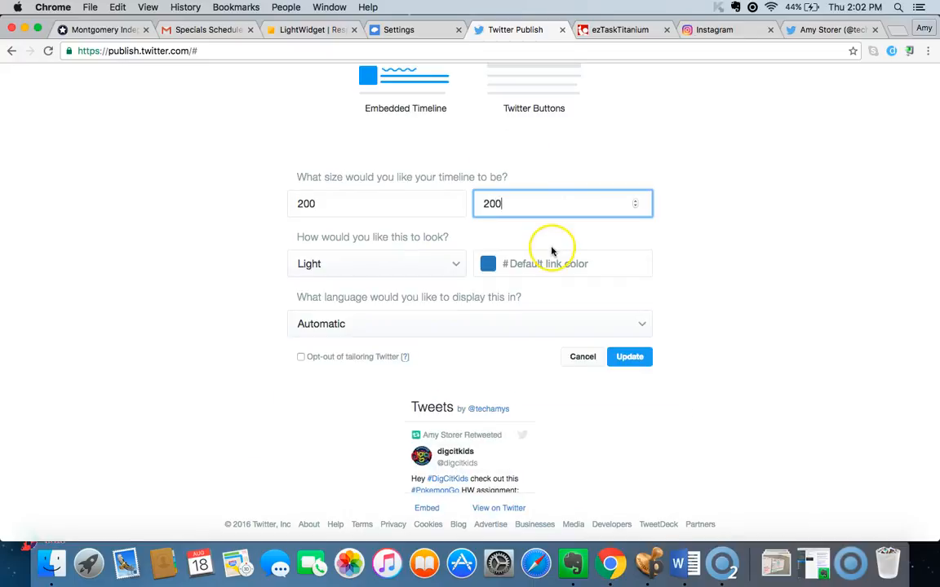
pyautogui.scroll(-5, 548, 461)
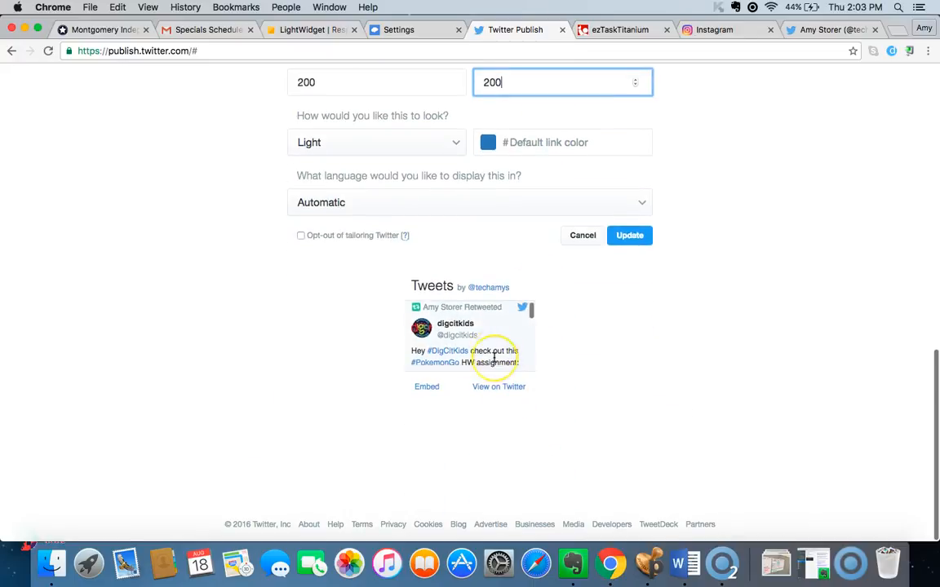
# Set the timeline's height to 400 px, look through the sample and try to apply the size.
pyautogui.click(364, 74)
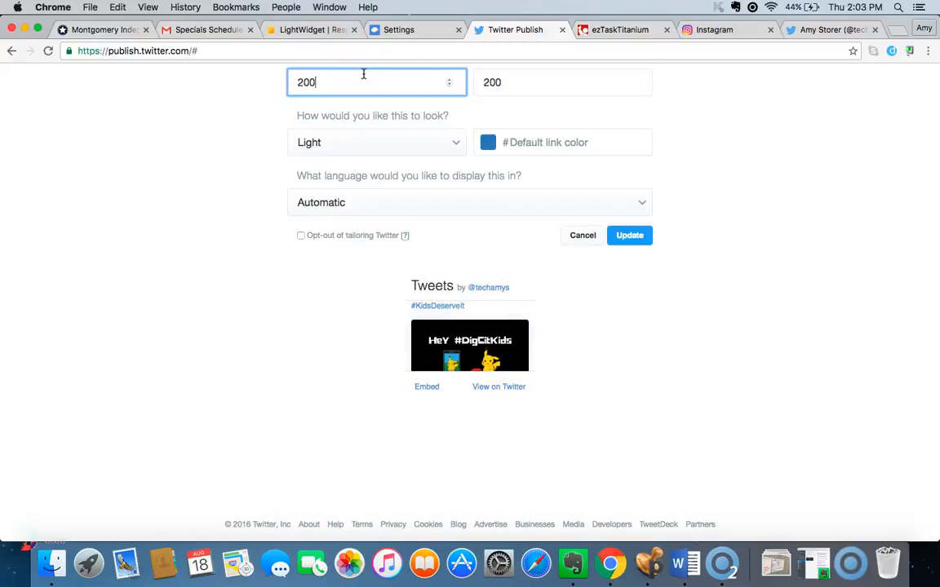
pyautogui.scroll(2, 364, 74)
pyautogui.write('400')
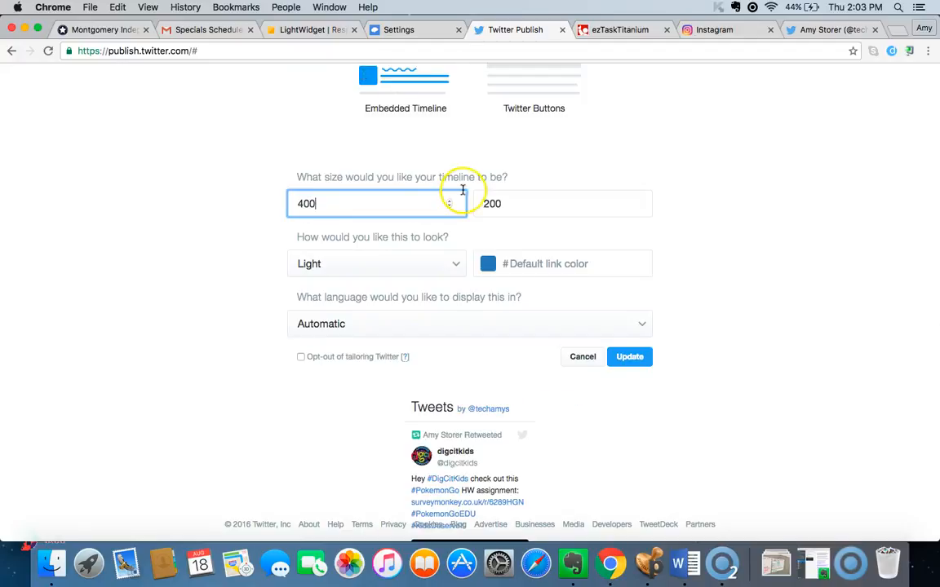
pyautogui.scroll(-5, 620, 392)
pyautogui.scroll(-5, 499, 330)
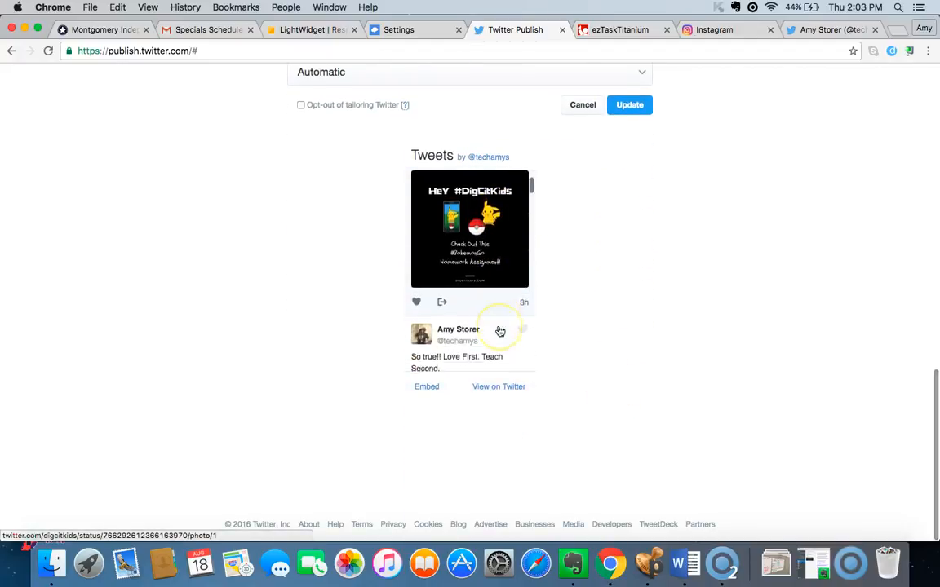
pyautogui.scroll(-3, 499, 329)
pyautogui.scroll(5, 499, 330)
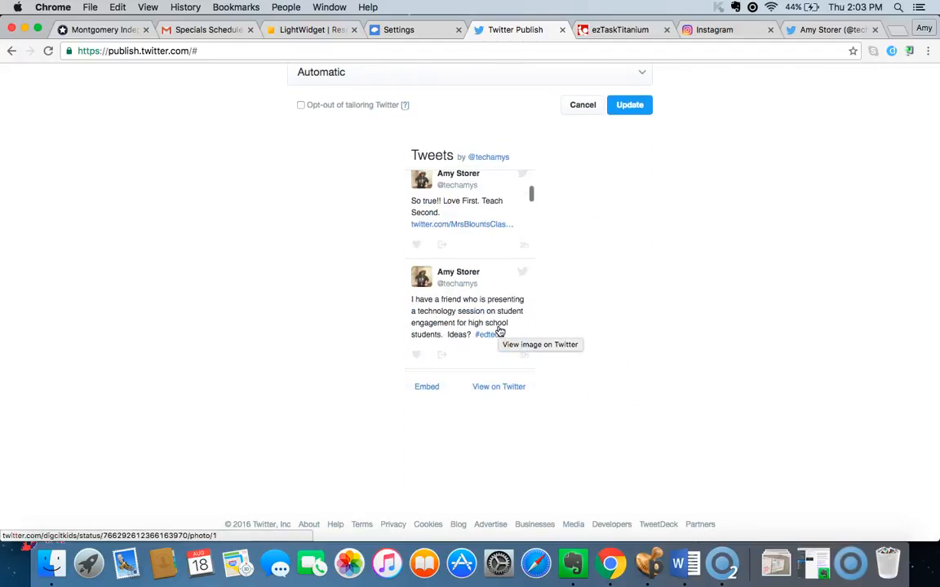
pyautogui.scroll(5, 721, 279)
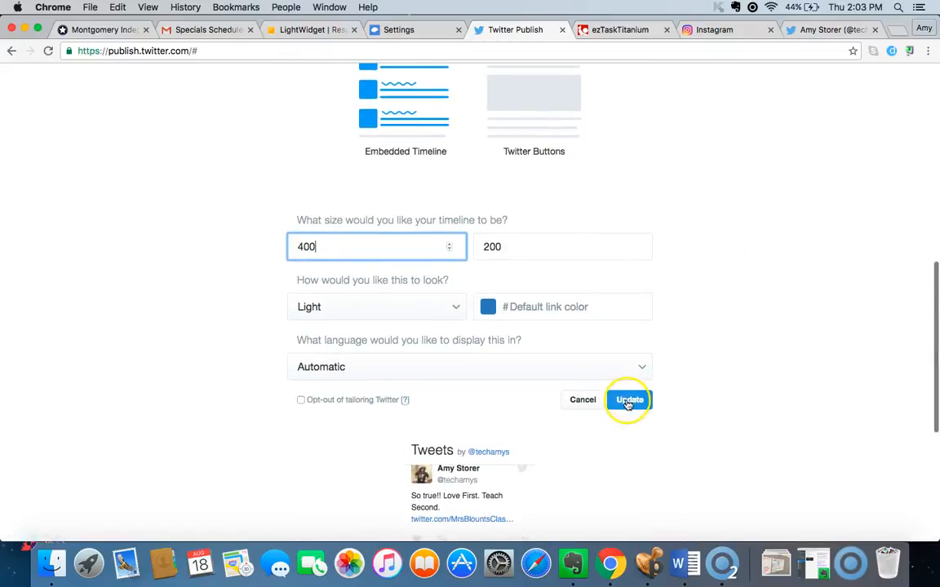
pyautogui.click(629, 401)
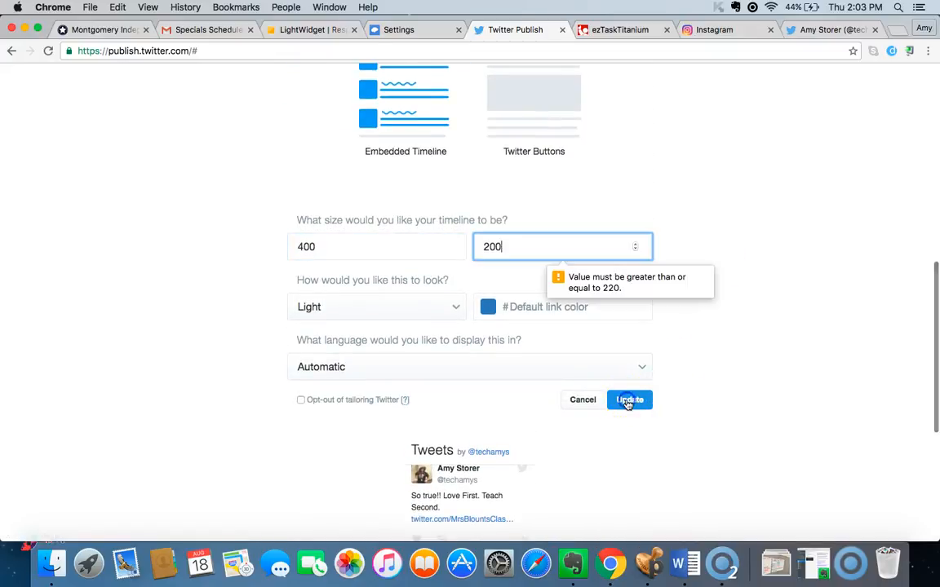
# Set the timeline's width to 221 px and apply the customization.
pyautogui.click(525, 243)
pyautogui.press('BackSpace')
pyautogui.press('BackSpace')
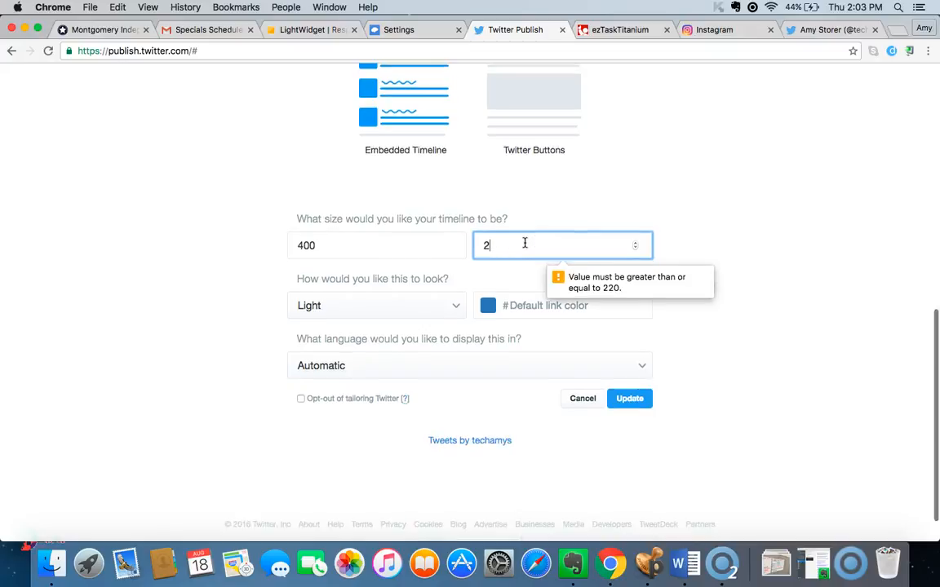
pyautogui.scroll(-3, 524, 243)
pyautogui.write('2')
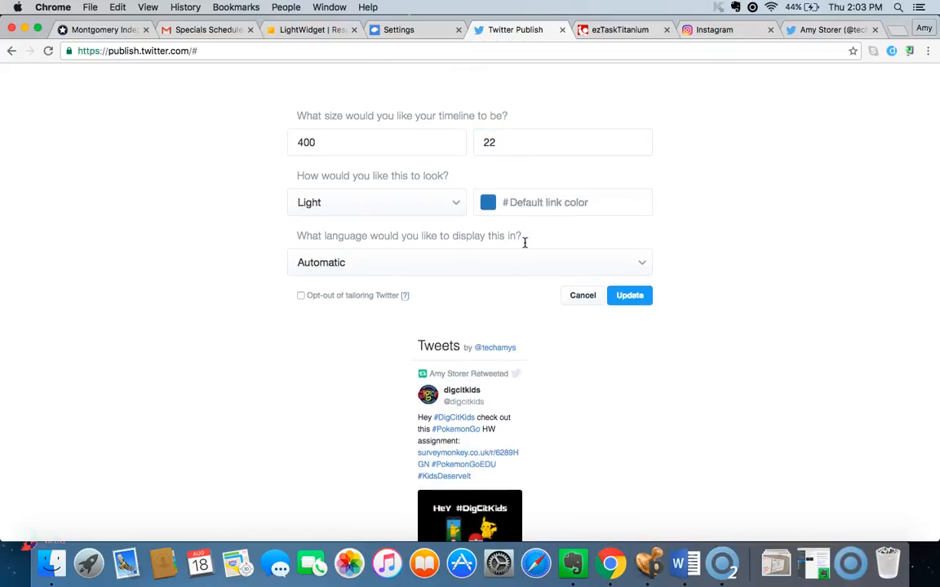
pyautogui.click(517, 143)
pyautogui.write('1')
pyautogui.scroll(2, 572, 247)
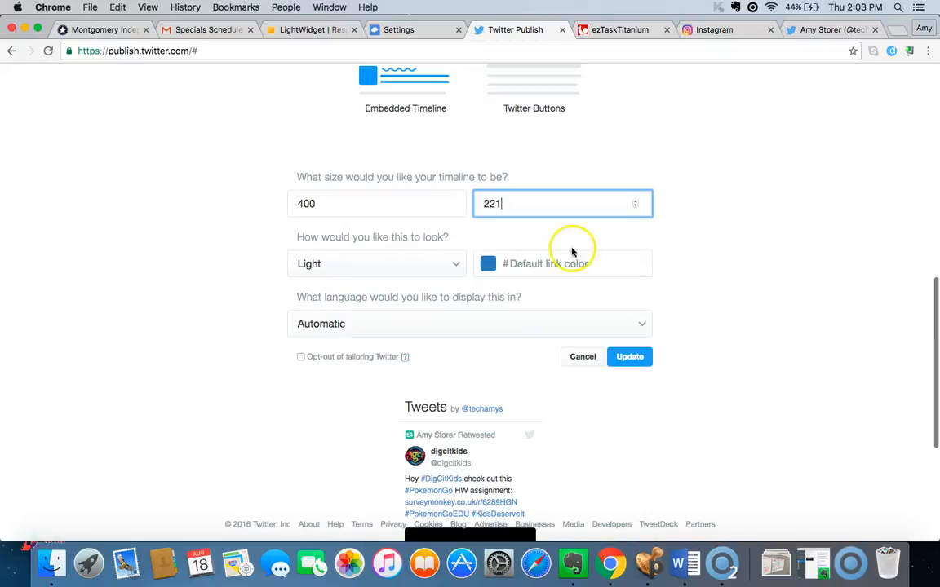
pyautogui.click(629, 356)
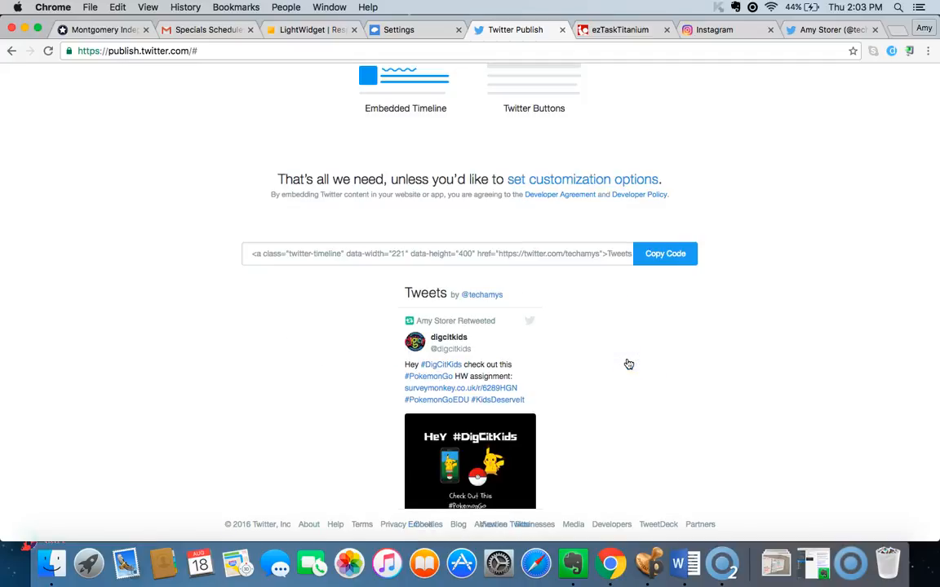
# Copy the customized embed code and switch to ezTask to replace the old code in the middle column's Code Object with it.
pyautogui.click(661, 260)
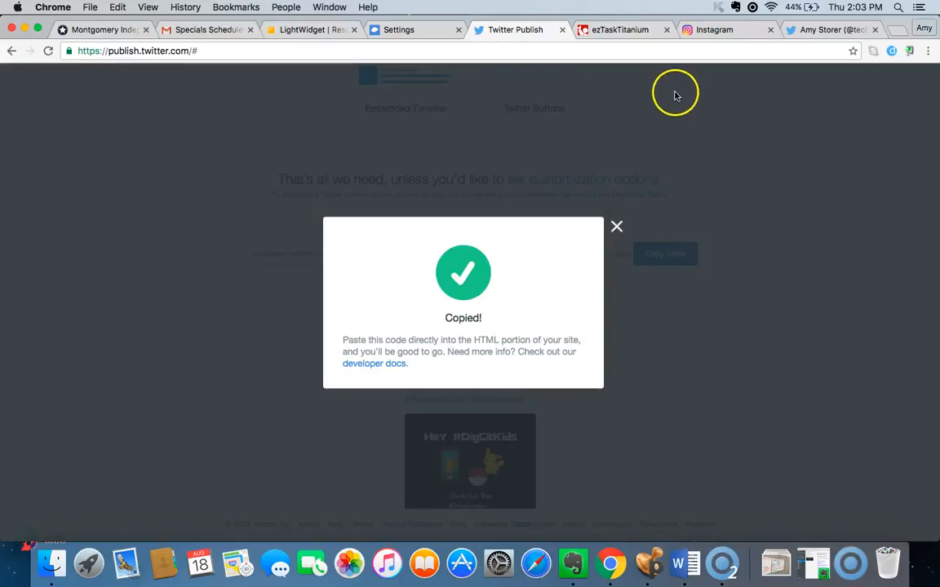
pyautogui.click(619, 31)
pyautogui.scroll(-3, 629, 324)
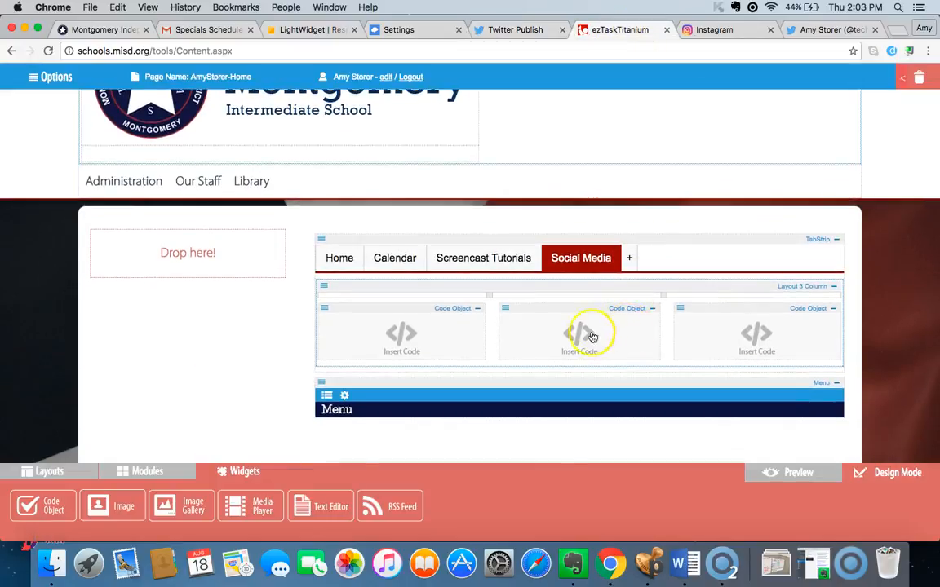
pyautogui.click(577, 337)
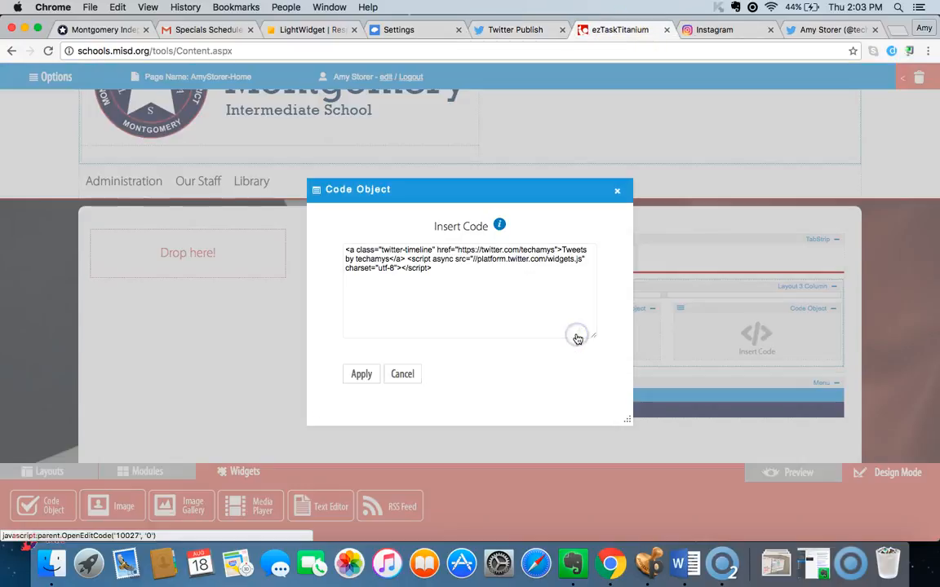
pyautogui.tripleClick(479, 254)
pyautogui.press('BackSpace')
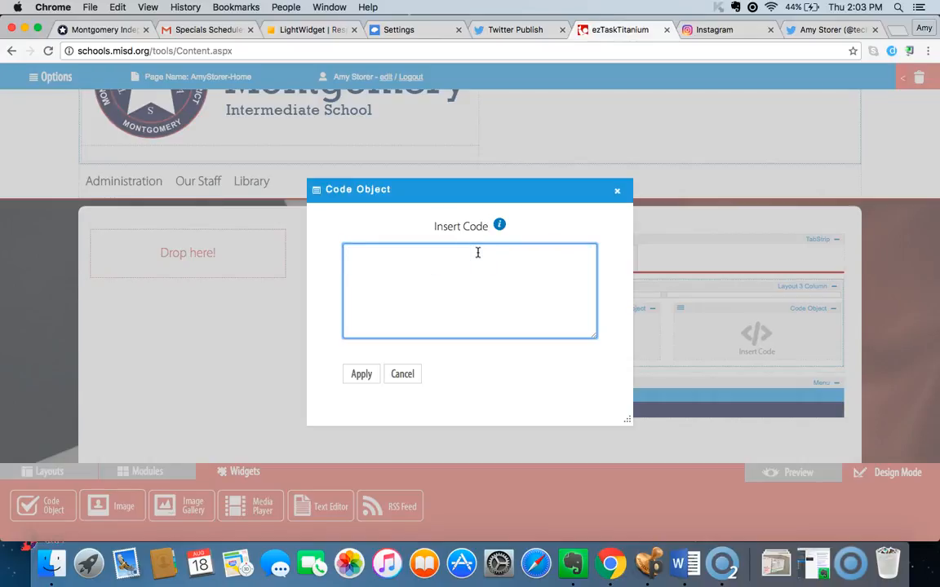
pyautogui.press('super+v')
pyautogui.click(361, 374)
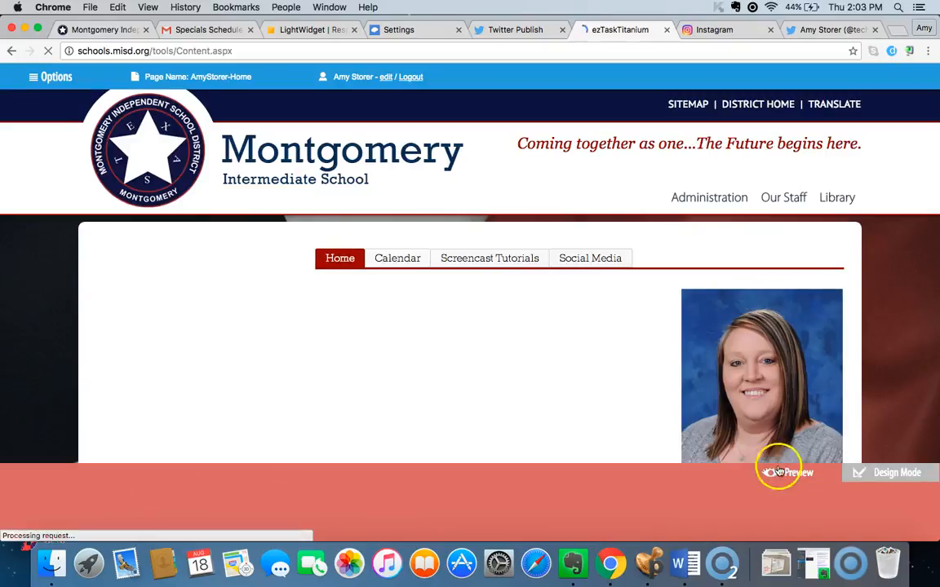
# Examine the resized Twitter timeline beside the Remind widget in the preview of the Social Media tab.
pyautogui.click(613, 267)
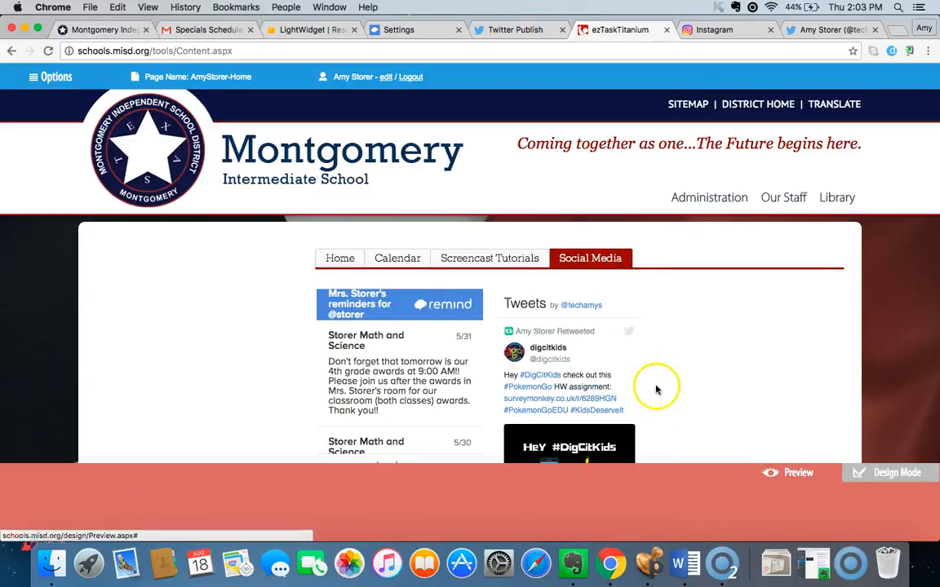
pyautogui.scroll(-4, 654, 389)
pyautogui.scroll(-8, 542, 277)
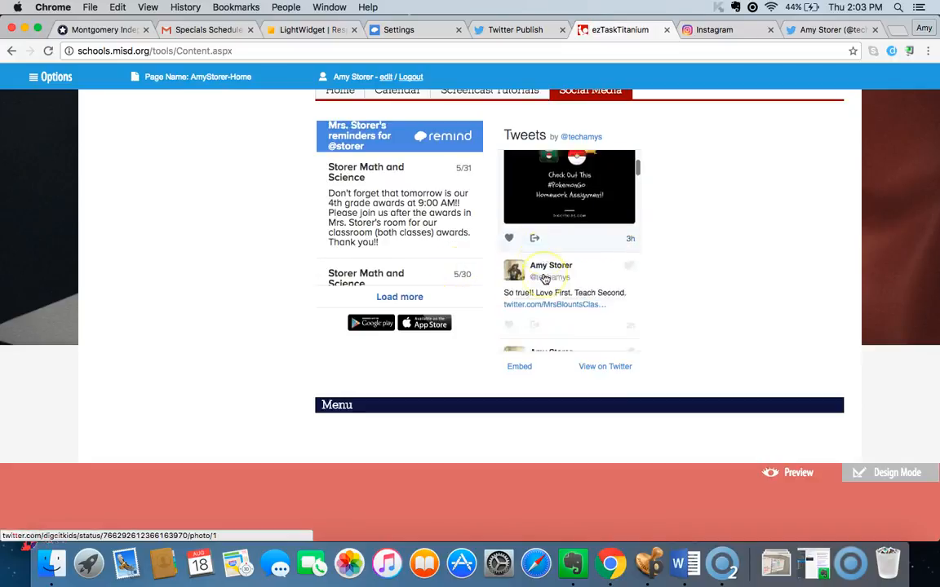
pyautogui.scroll(12, 545, 280)
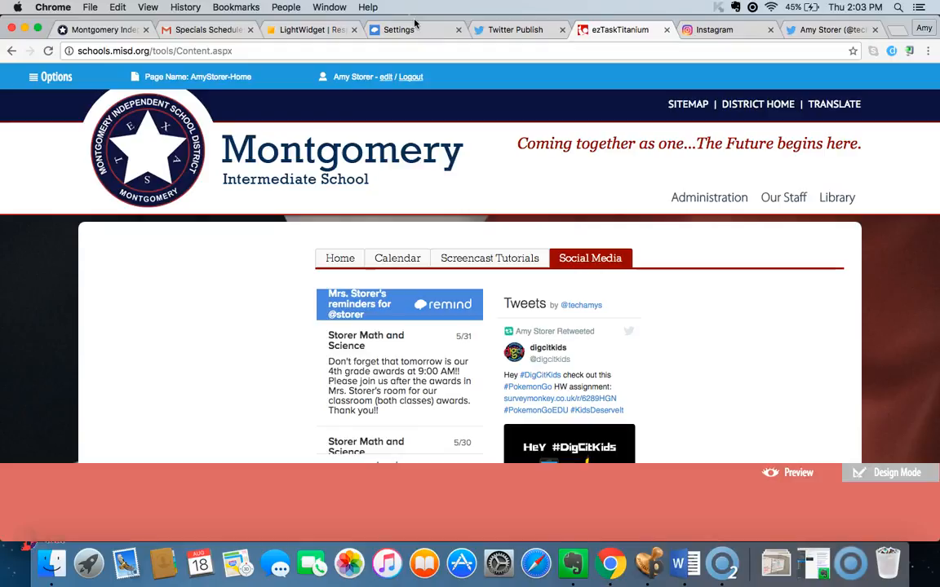
# Switch to Instagram, view the options offered for the first post in the feed, including Embed, and dismiss them.
pyautogui.click(711, 31)
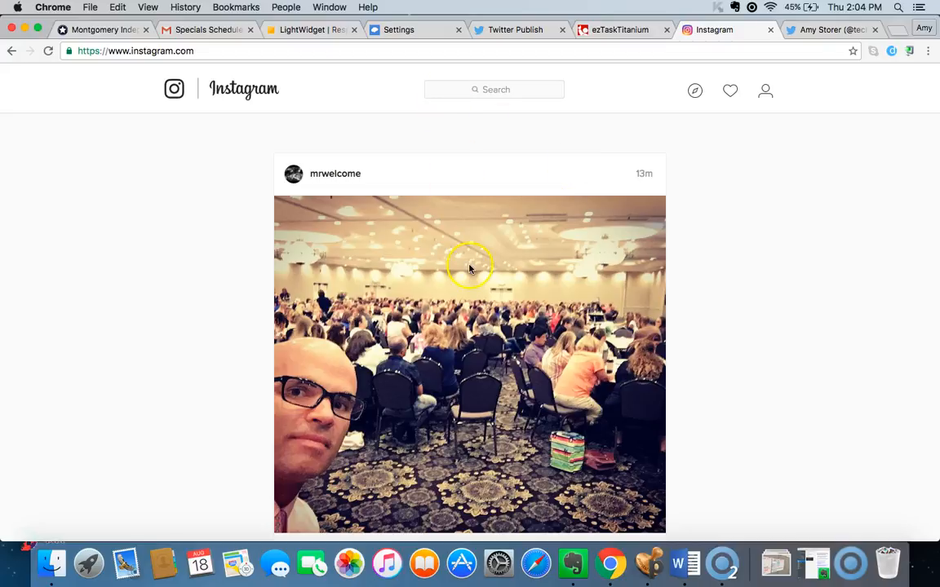
pyautogui.scroll(-2, 473, 265)
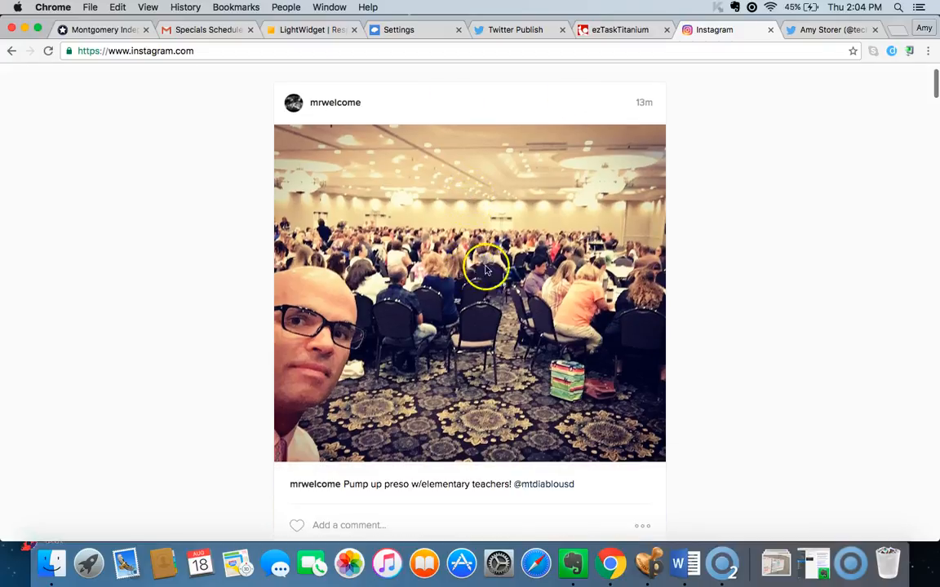
pyautogui.click(643, 527)
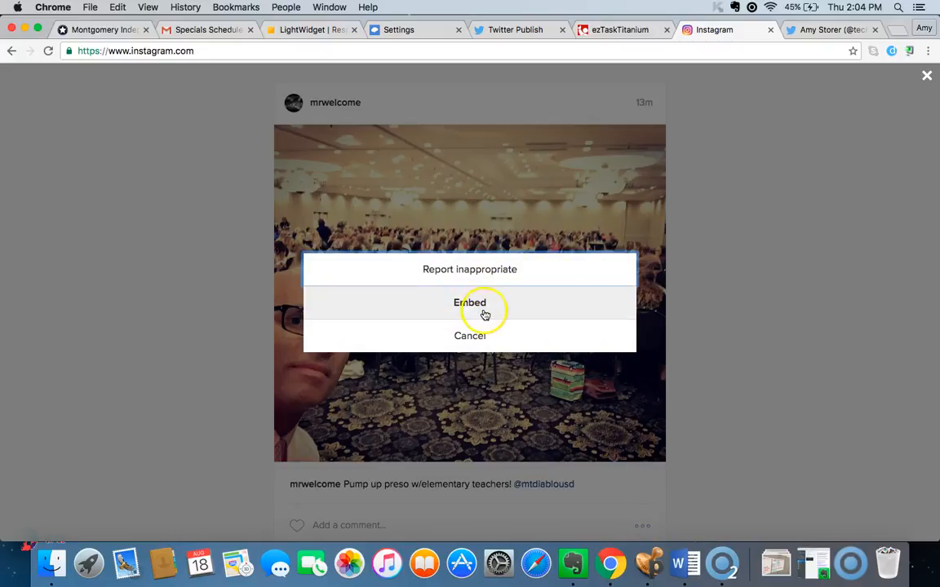
pyautogui.click(765, 267)
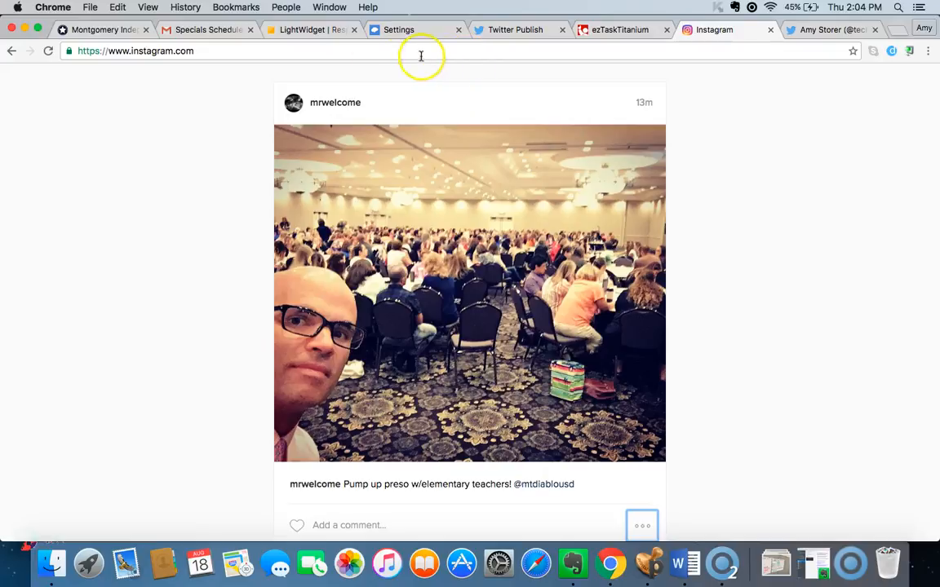
# Switch to LightWidget, log in with the Instagram account and view the available widget types, keeping Grid.
pyautogui.click(313, 31)
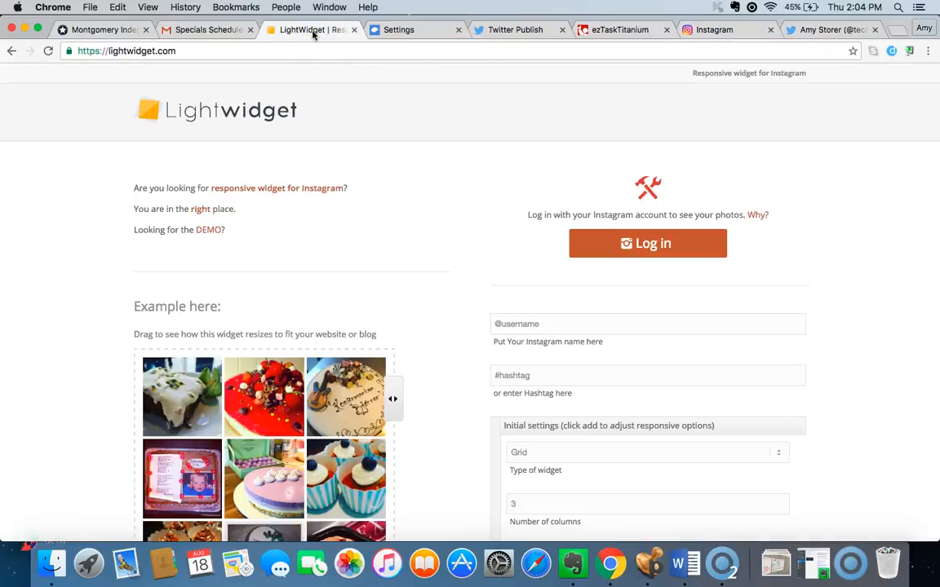
pyautogui.click(659, 247)
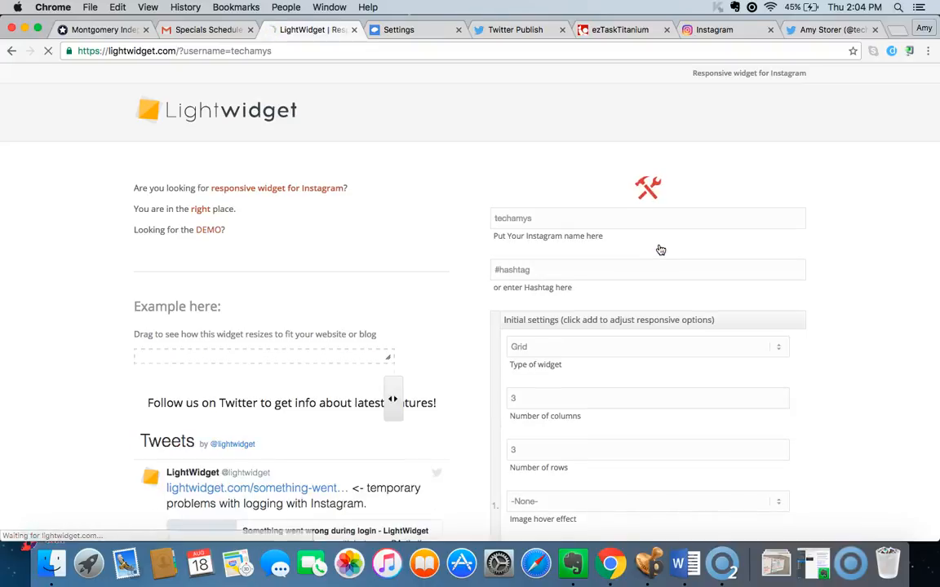
pyautogui.scroll(-2, 482, 361)
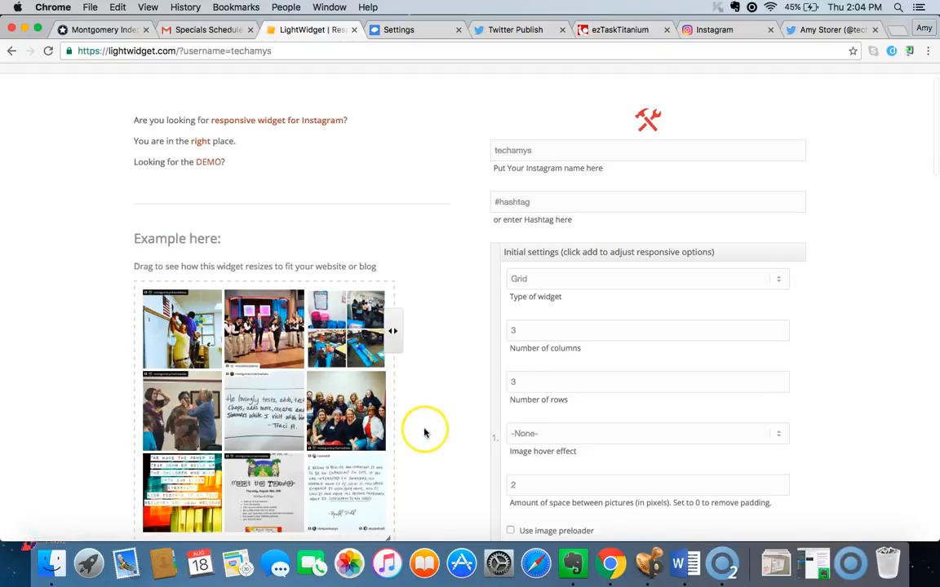
pyautogui.scroll(-2, 420, 428)
pyautogui.click(781, 226)
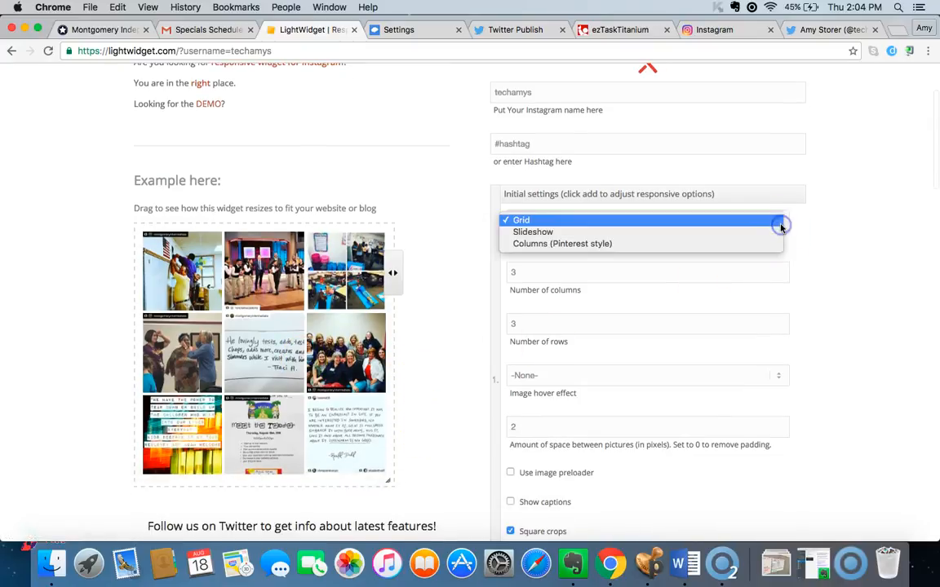
pyautogui.click(780, 226)
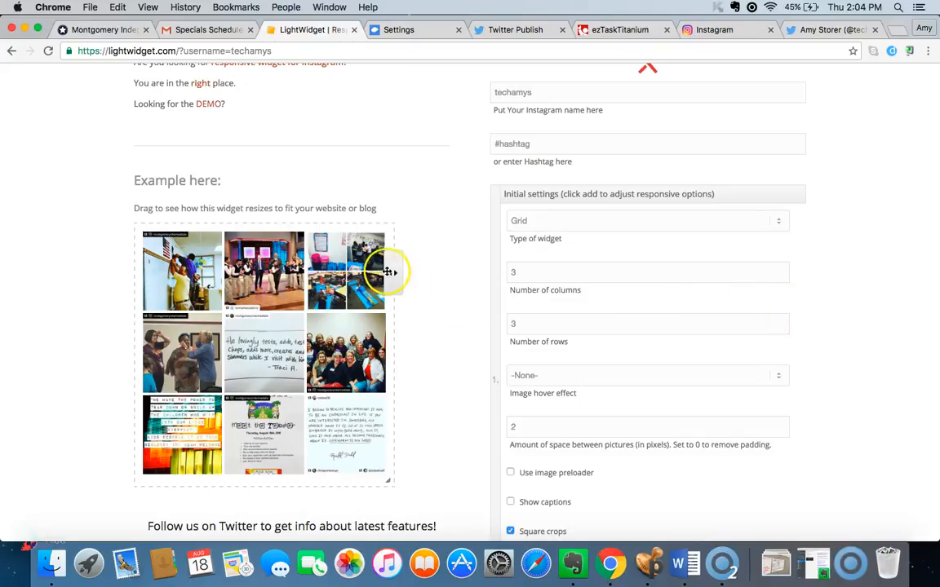
# Set the grid widget to 2 columns and 2 rows, generate its preview and narrow the example frame.
pyautogui.moveTo(391, 274)
pyautogui.mouseDown()
pyautogui.moveTo(349, 272)
pyautogui.moveTo(389, 289)
pyautogui.mouseUp()
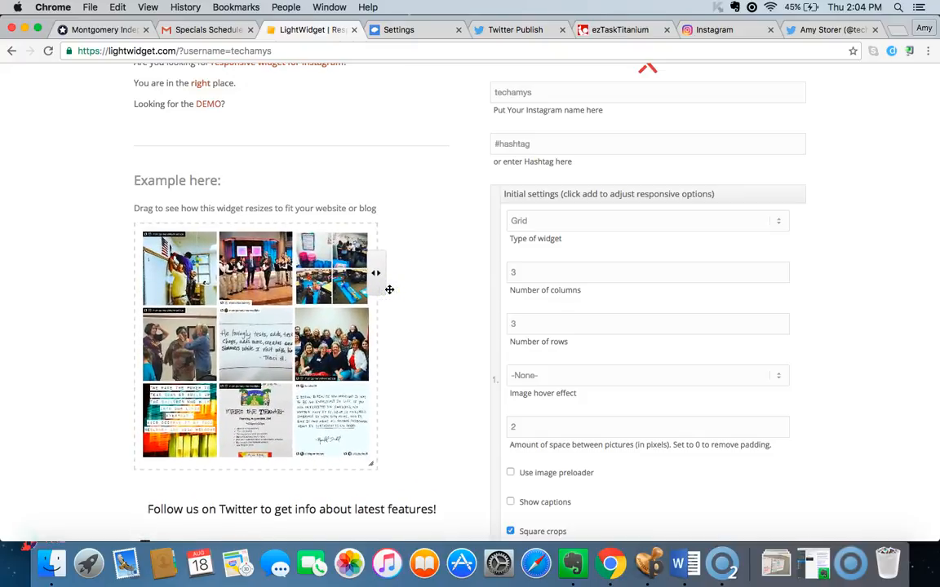
pyautogui.click(531, 274)
pyautogui.write('2')
pyautogui.click(659, 374)
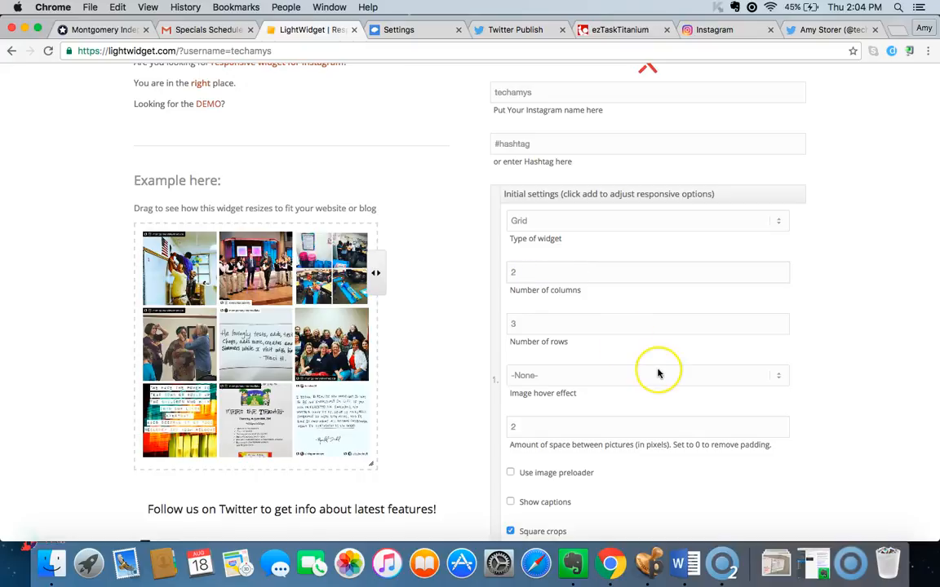
pyautogui.click(574, 326)
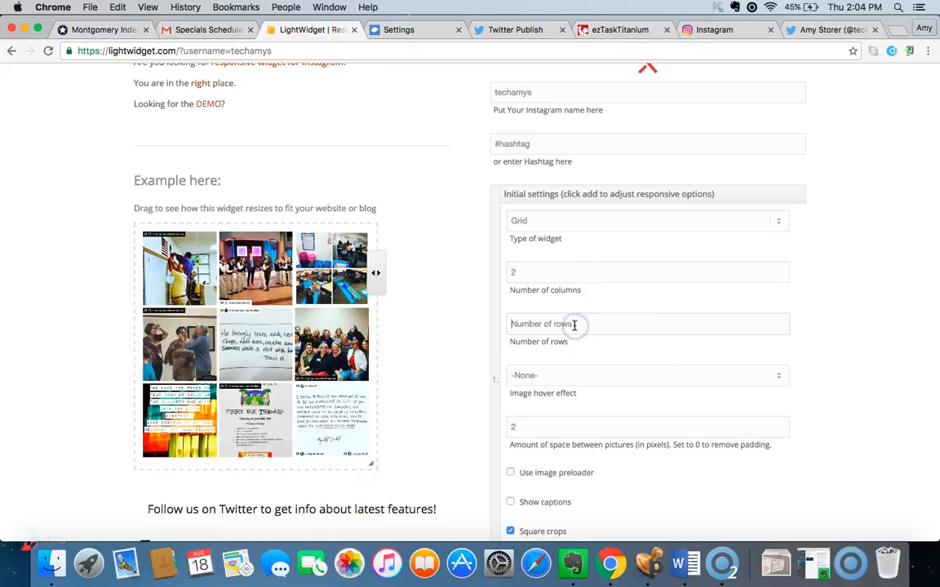
pyautogui.write('2')
pyautogui.scroll(-3, 759, 408)
pyautogui.click(521, 467)
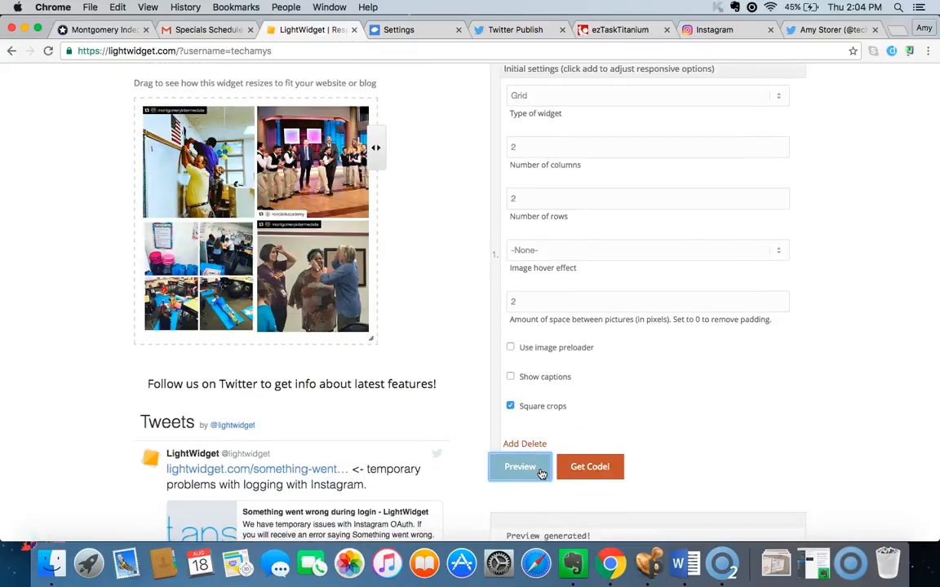
pyautogui.moveTo(378, 151)
pyautogui.mouseDown()
pyautogui.moveTo(353, 144)
pyautogui.moveTo(364, 159)
pyautogui.mouseUp()
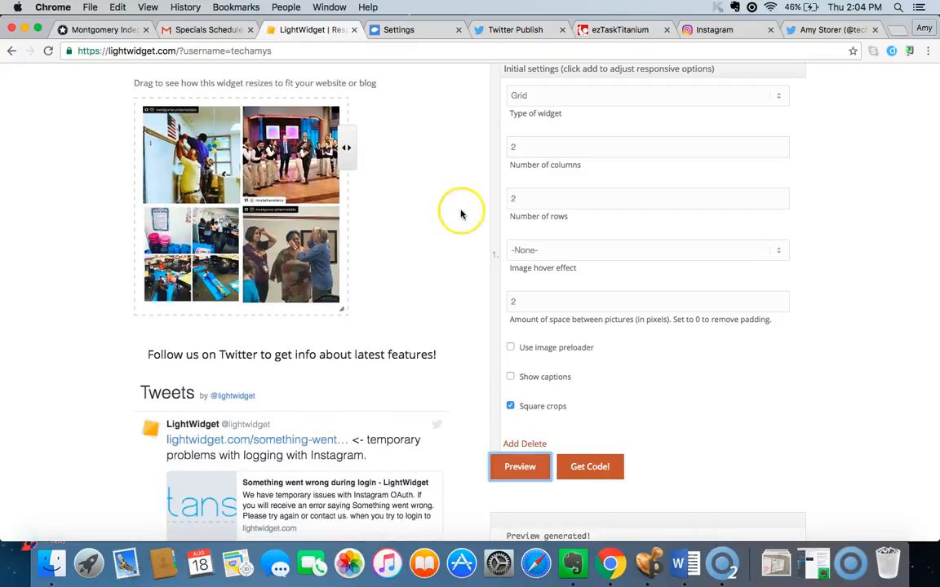
# Try the Slideshow widget type and preview it.
pyautogui.scroll(3, 461, 215)
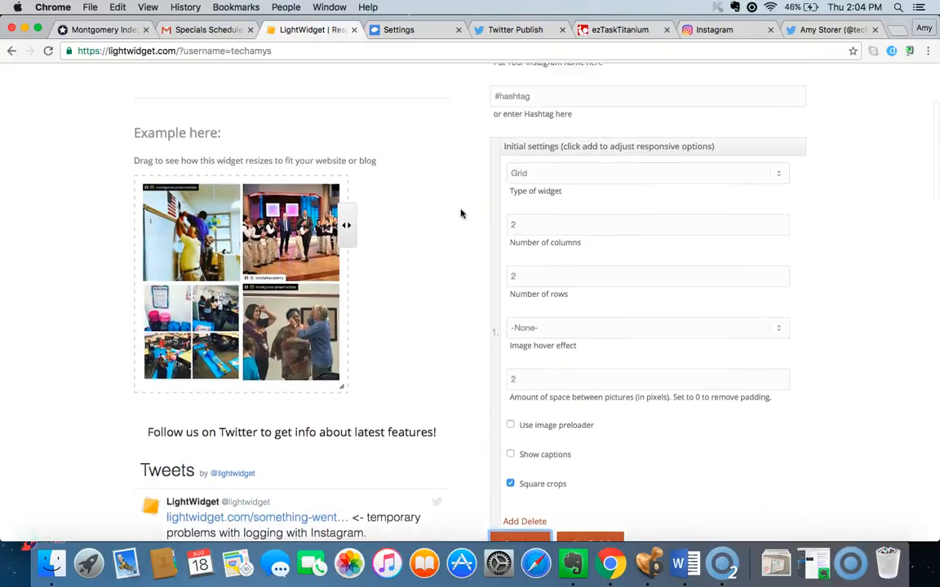
pyautogui.click(559, 214)
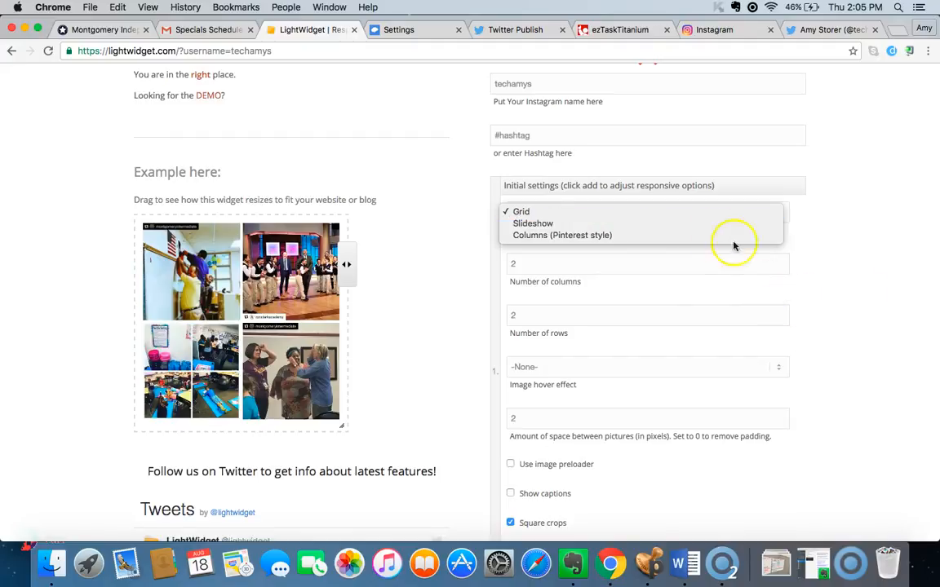
pyautogui.click(693, 223)
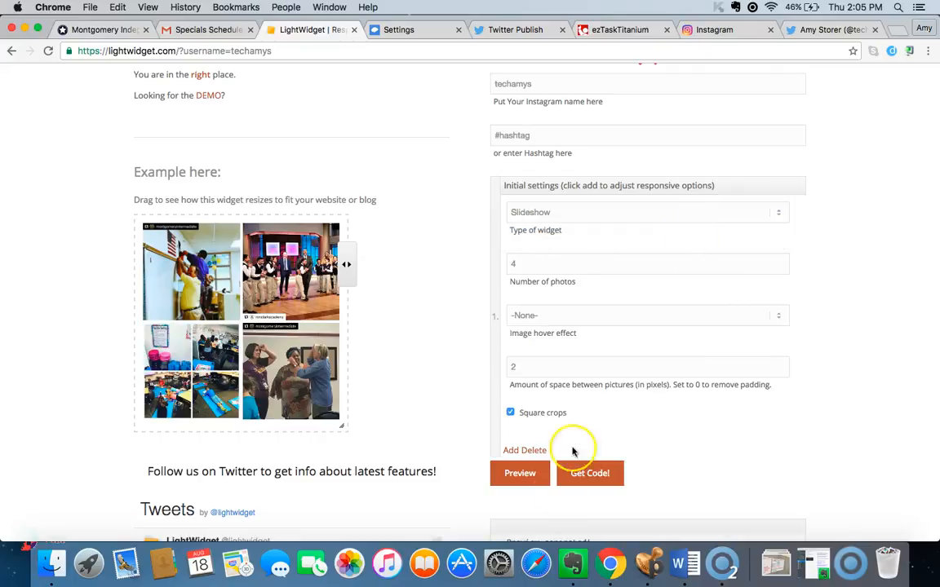
pyautogui.click(519, 474)
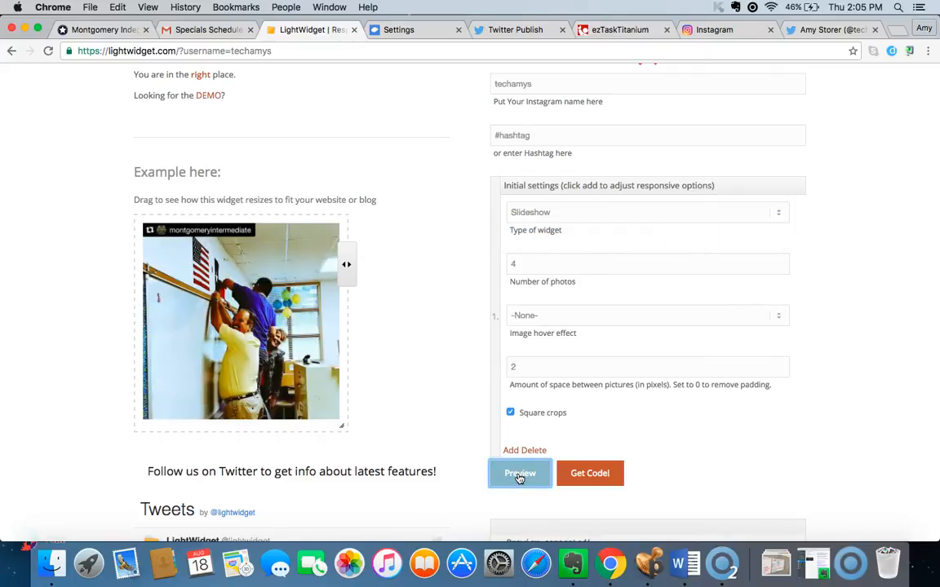
# Change the widget type to Columns (Pinterest style) and preview it.
pyautogui.click(615, 213)
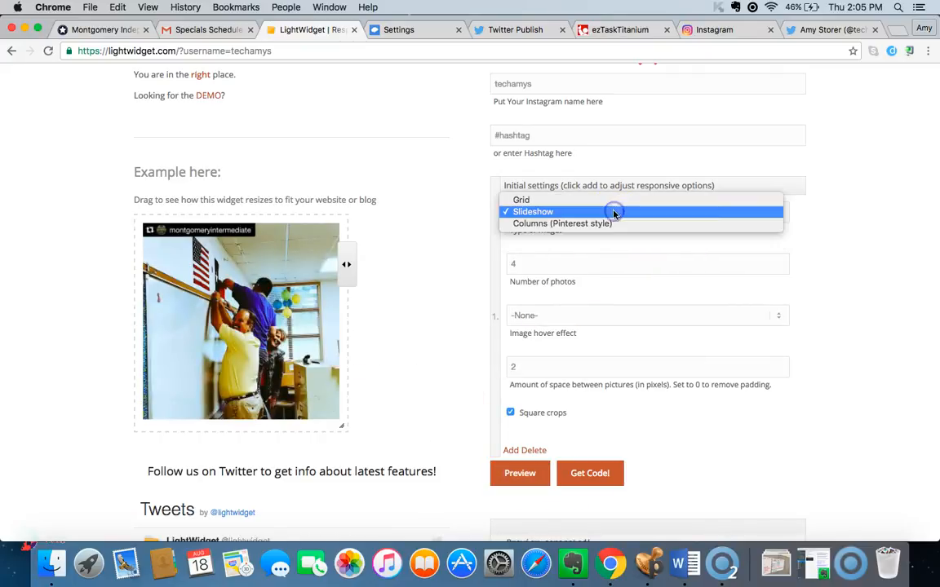
pyautogui.click(604, 224)
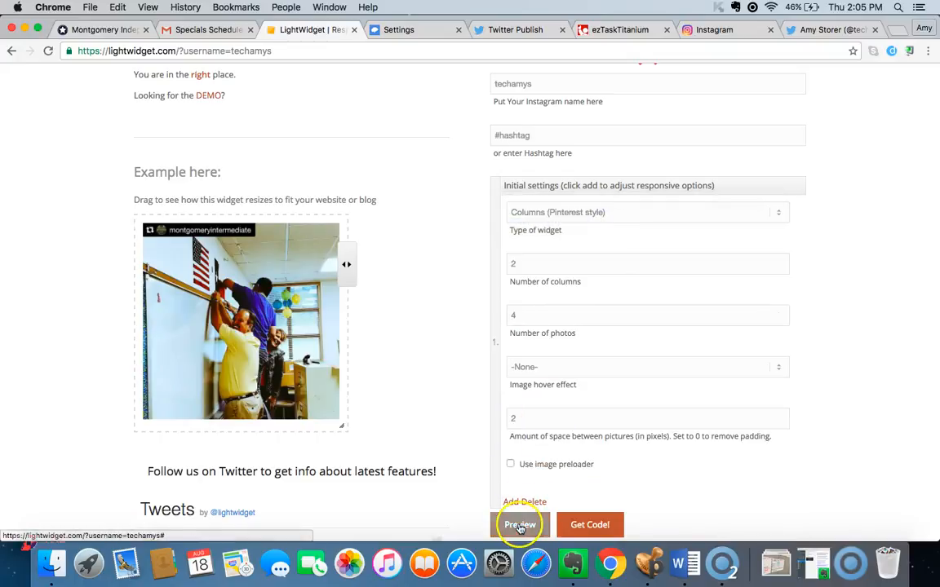
pyautogui.click(520, 525)
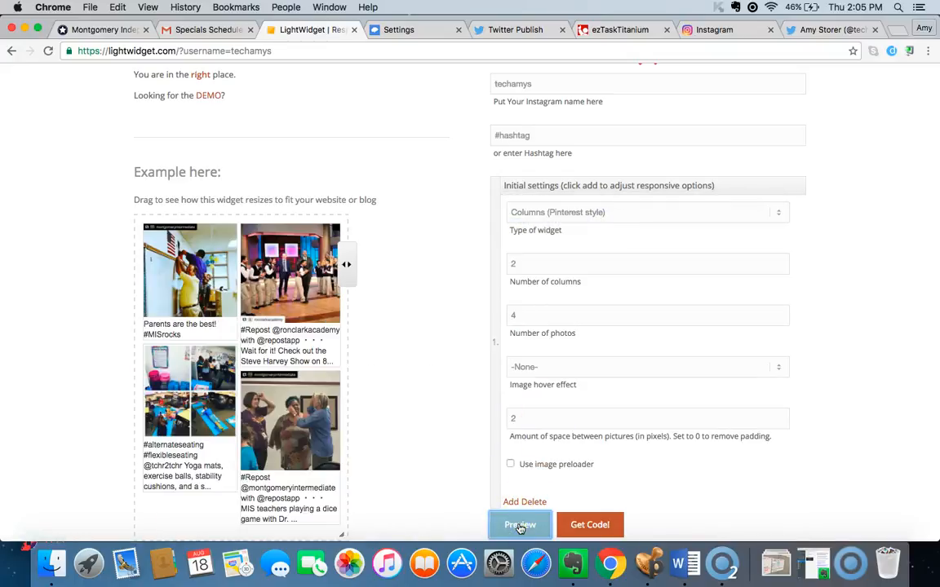
pyautogui.scroll(-3, 342, 394)
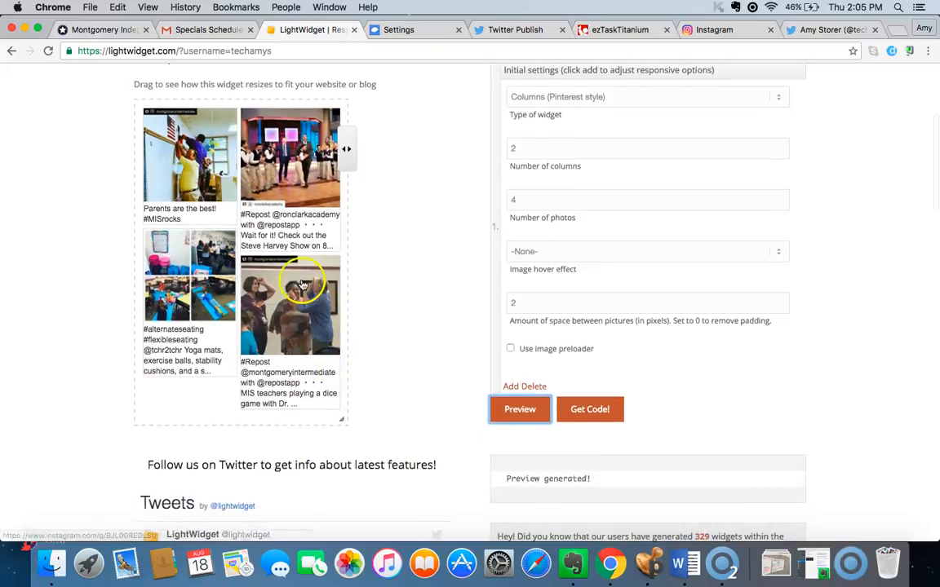
pyautogui.scroll(2, 302, 284)
pyautogui.scroll(-2, 400, 283)
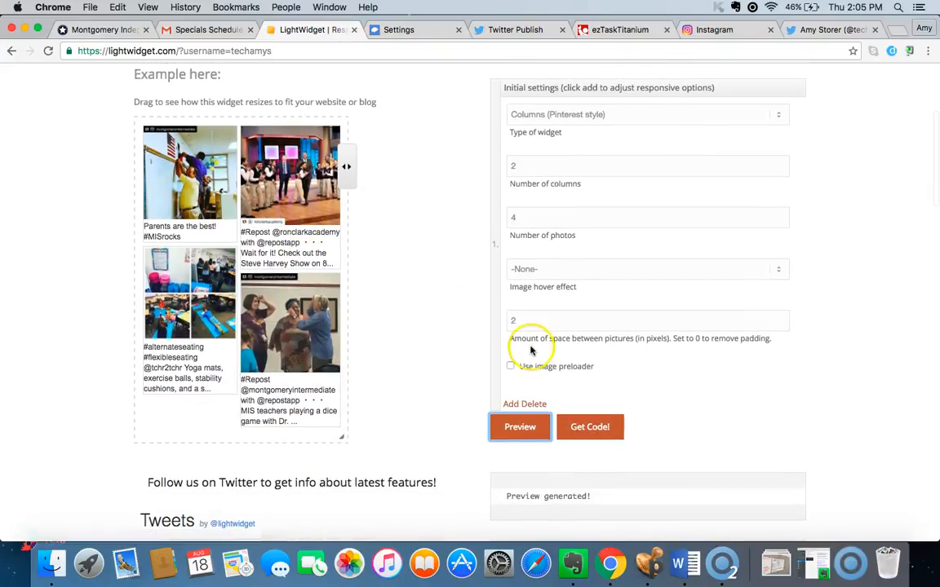
# Generate the embed code for the Pinterest-style Instagram widget and copy it.
pyautogui.click(592, 430)
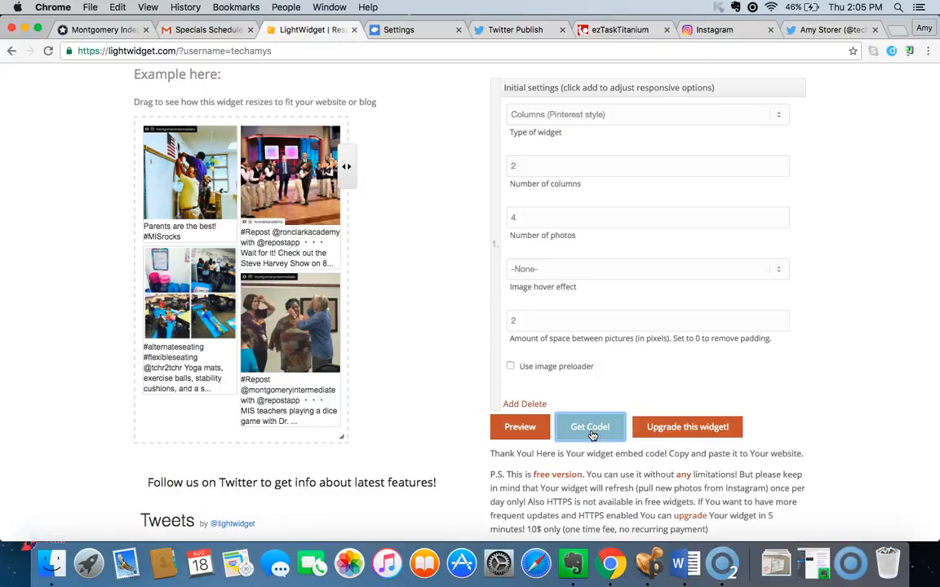
pyautogui.scroll(-5, 592, 435)
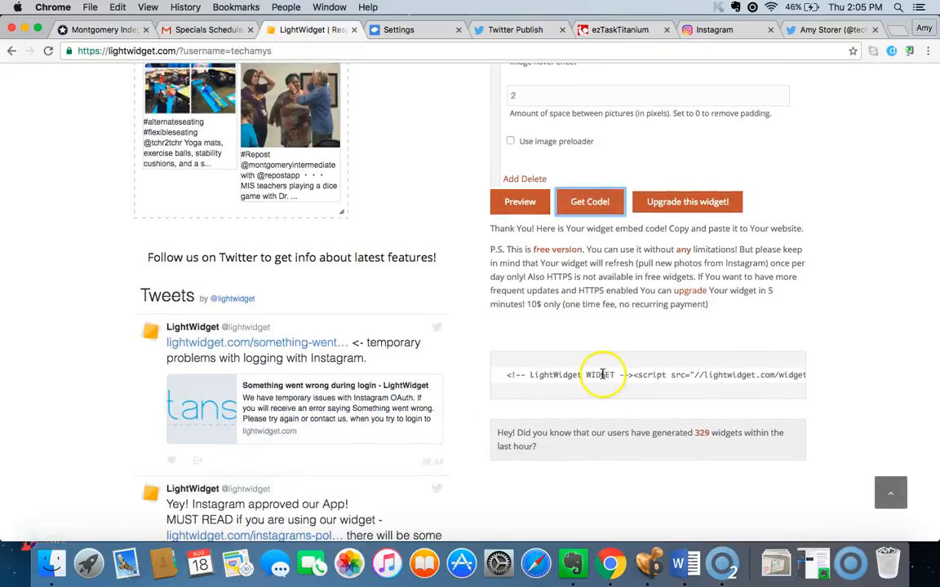
pyautogui.click(599, 376)
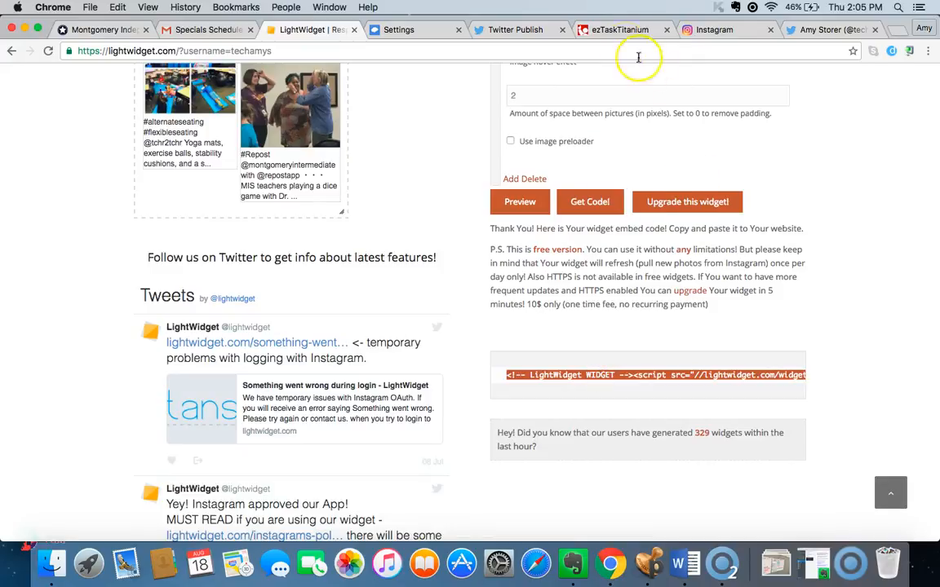
# Switch to ezTask and, in Design Mode, insert the LightWidget code into the third column's Code Object on the Social Media tab.
pyautogui.click(618, 30)
pyautogui.scroll(-3, 676, 338)
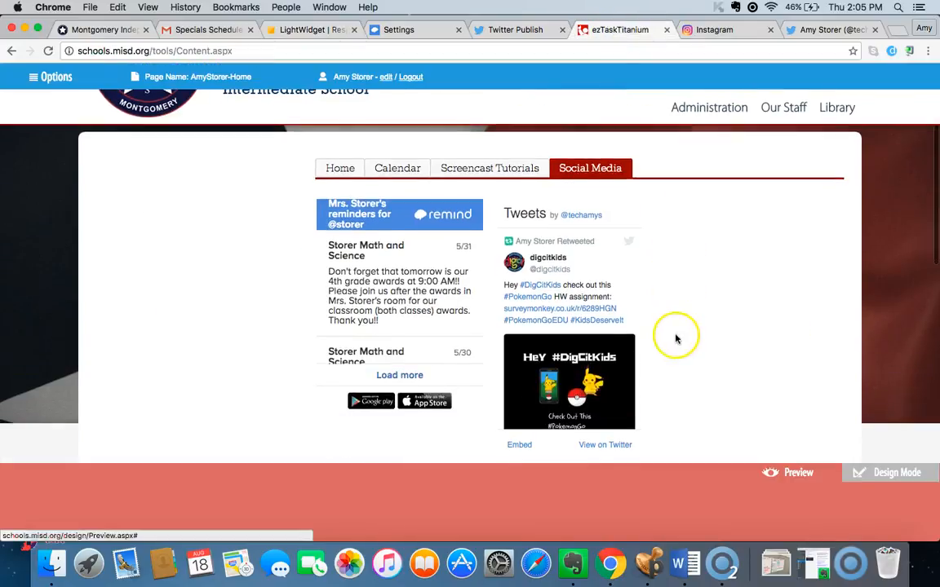
pyautogui.click(879, 475)
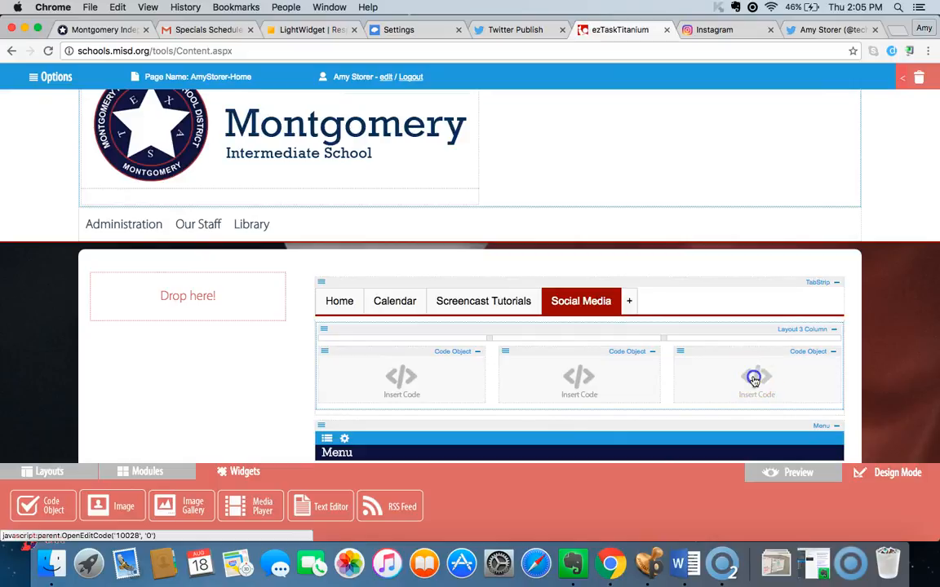
pyautogui.click(755, 381)
pyautogui.click(453, 269)
pyautogui.write('<!-- LightWidget WIDGET --><script src="//lightwidget.com/widgets/lightwidget.js"></script><iframe src="//lightwidget.com/widgets/0a48be4b2bf554d989d655b148d37999.html" id="lightwidget_0a48be4b2b" name="lightwidget_0a48be4b2b" scrolling="no" allowtransparency="true" class="lightwidget-widget" style="width: 100%; border: 0; overflow: hidden;"></iframe>')
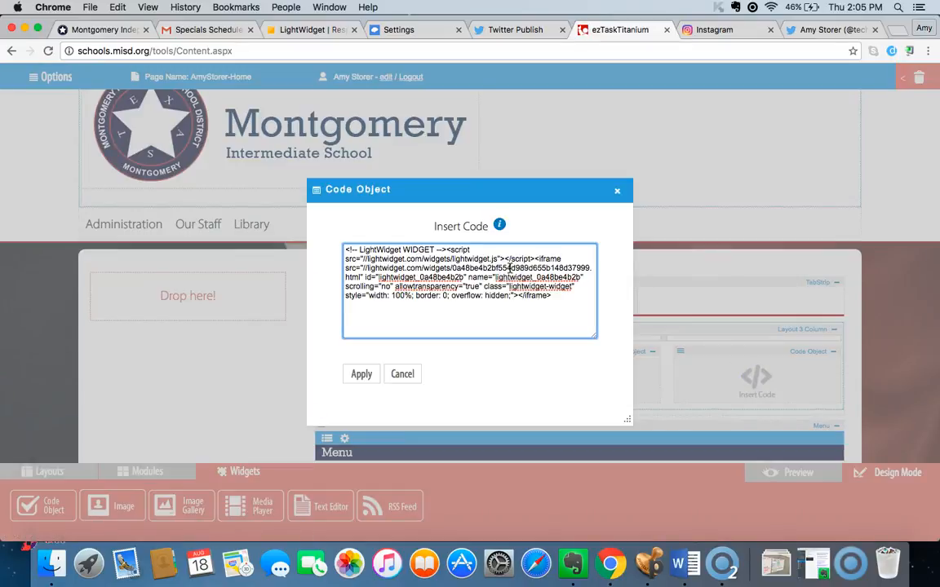
pyautogui.click(367, 374)
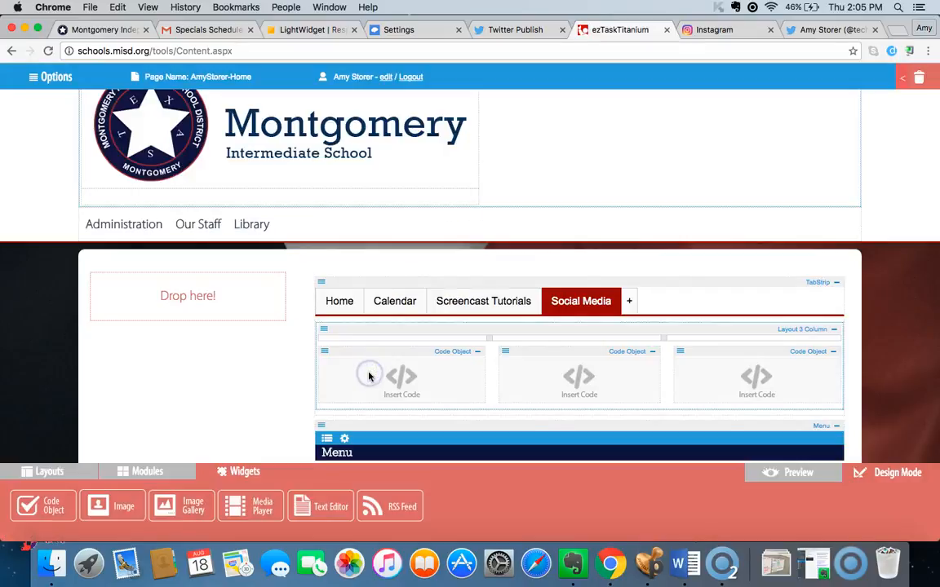
# Preview the page and examine the Instagram widget beside the Remind and Twitter widgets on the Social Media tab.
pyautogui.click(774, 474)
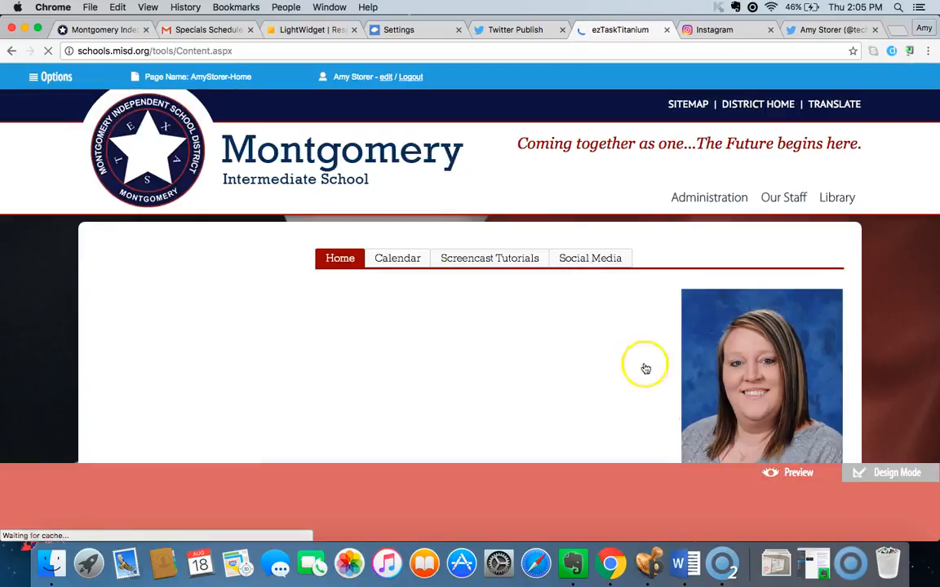
pyautogui.click(594, 260)
pyautogui.scroll(-3, 595, 261)
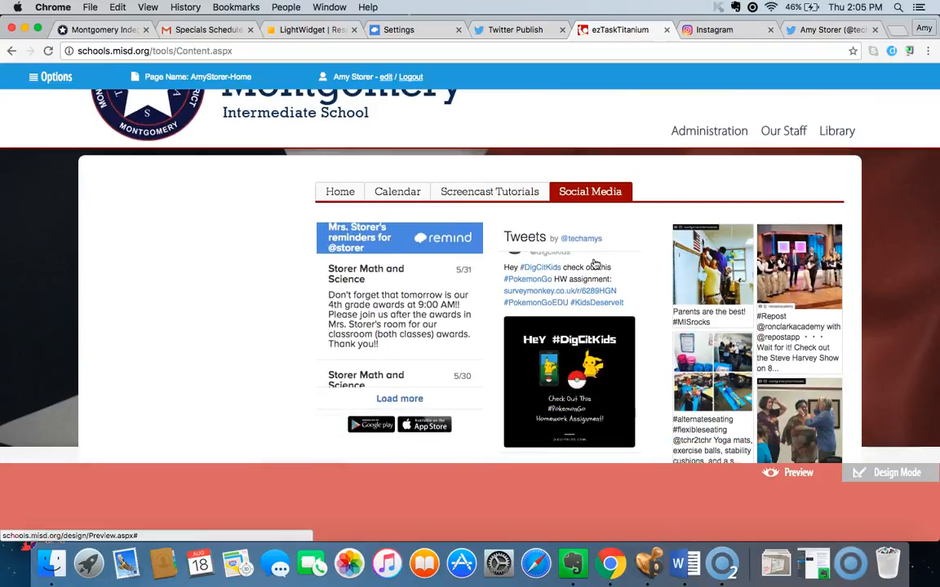
pyautogui.scroll(-5, 873, 269)
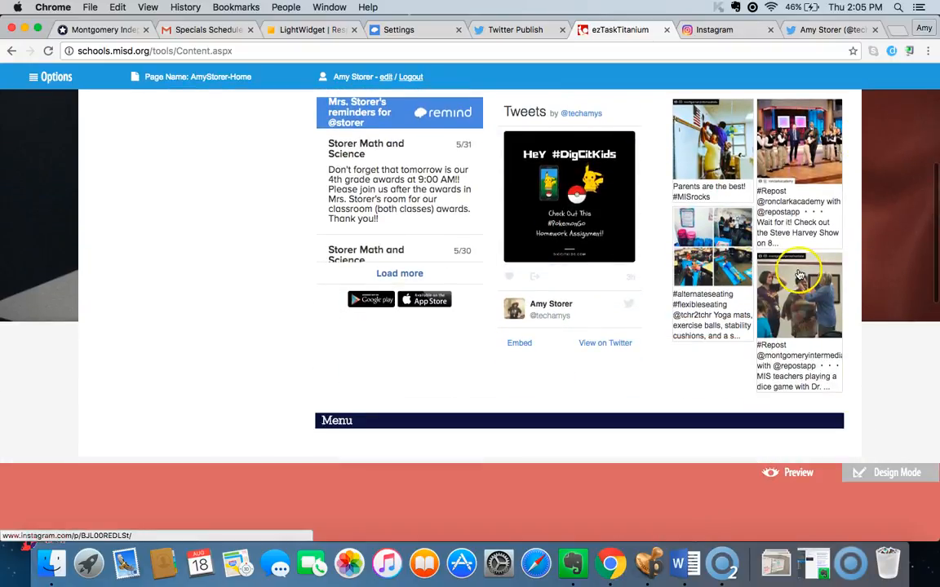
pyautogui.scroll(2, 799, 275)
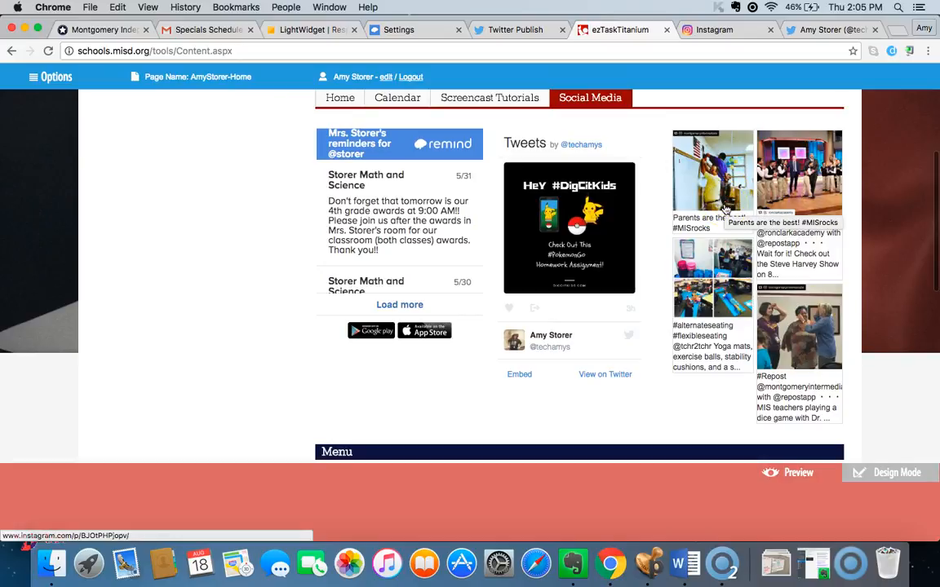
# Switch to LightWidget and change the widget type back to Grid.
pyautogui.click(325, 30)
pyautogui.scroll(5, 431, 201)
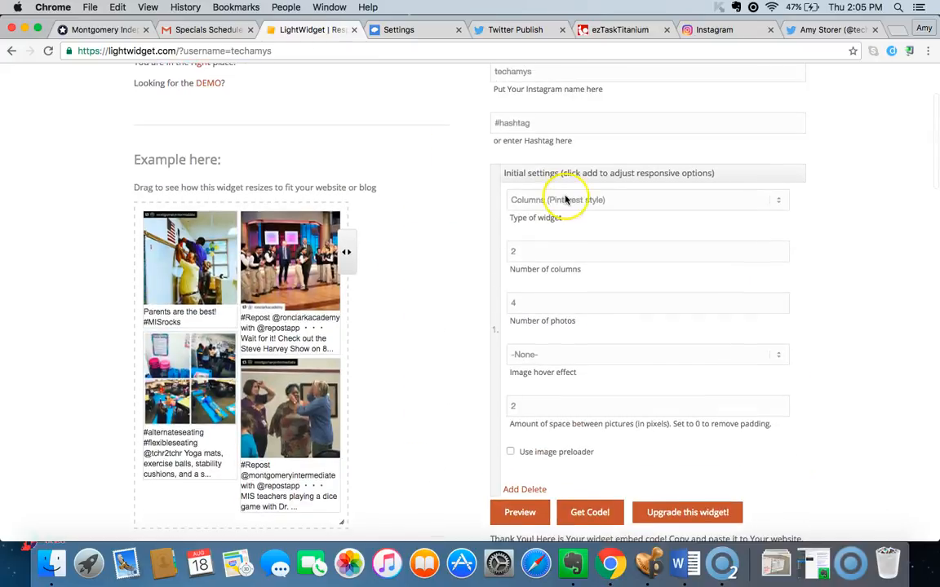
pyautogui.click(566, 200)
pyautogui.click(549, 175)
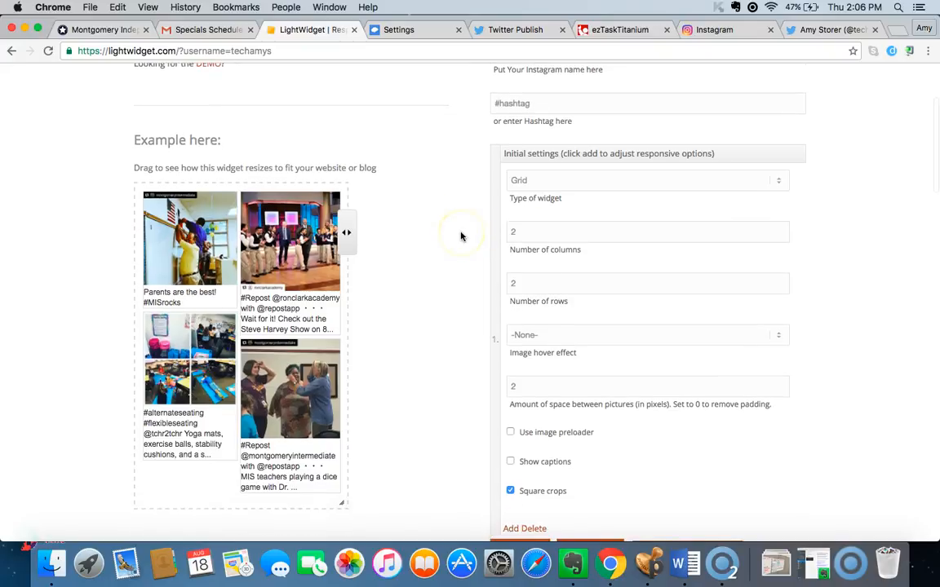
# Generate the embed code for the 2-by-2 grid widget and copy it.
pyautogui.scroll(-5, 462, 235)
pyautogui.click(580, 353)
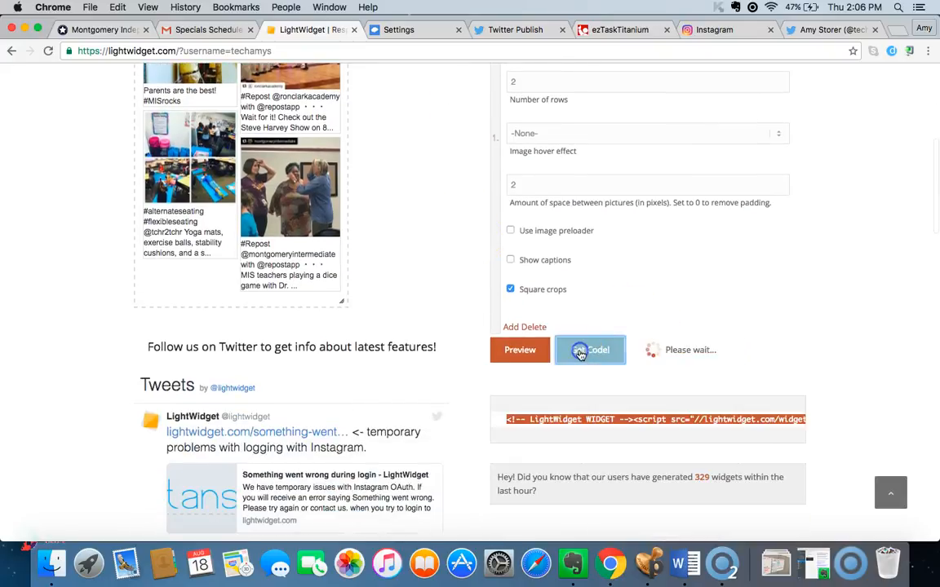
pyautogui.scroll(-1, 566, 453)
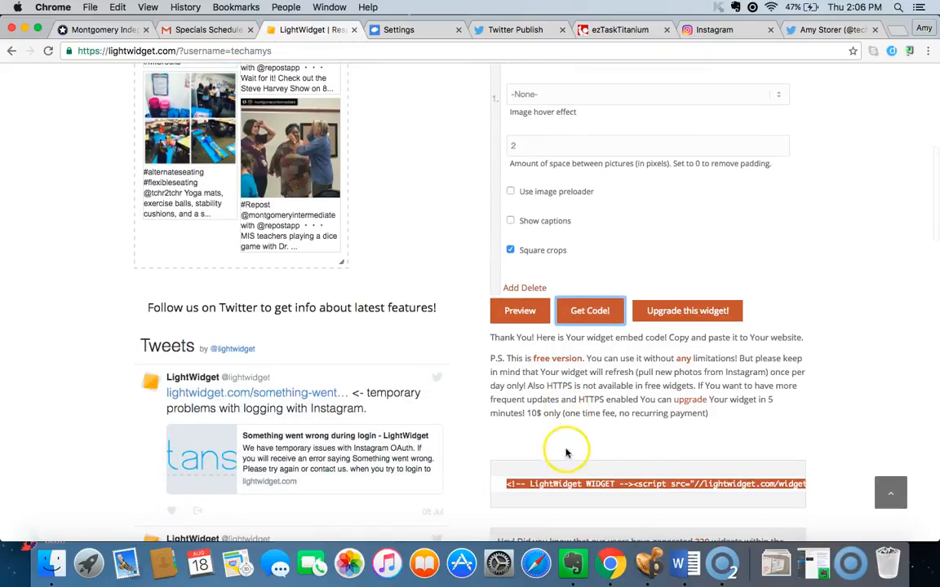
pyautogui.click(562, 484)
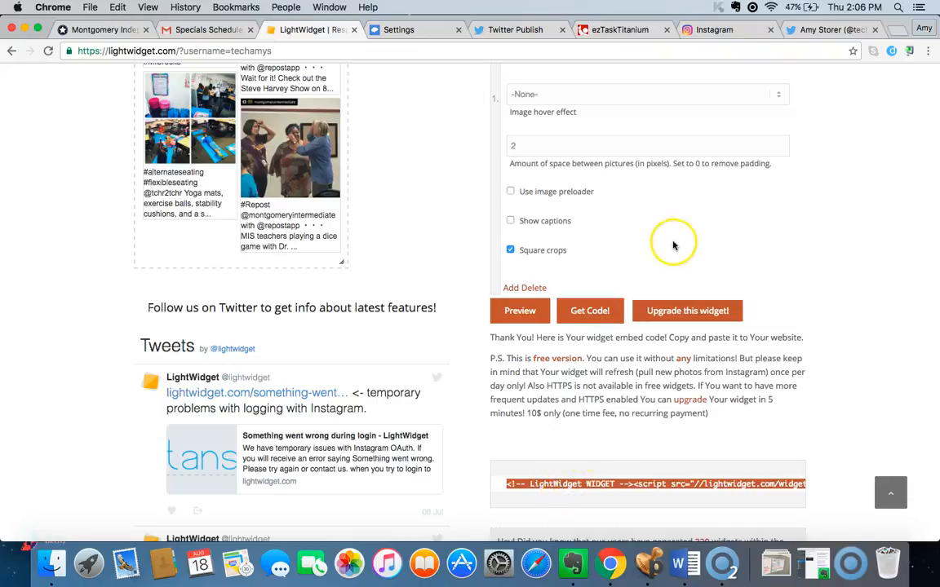
# Switch to ezTask and, in Design Mode, replace the code in the third column's Code Object with the copied LightWidget grid code.
pyautogui.click(589, 31)
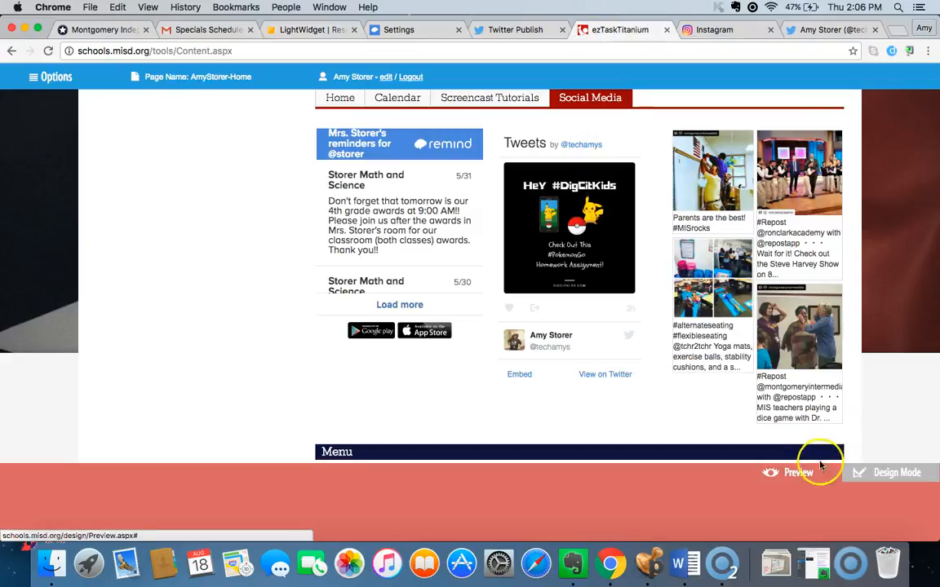
pyautogui.click(866, 473)
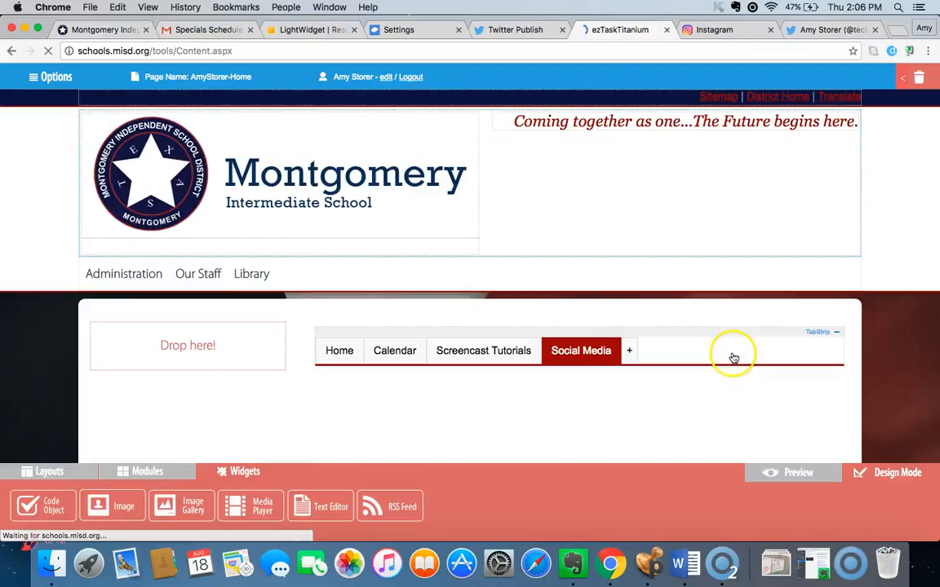
pyautogui.click(727, 399)
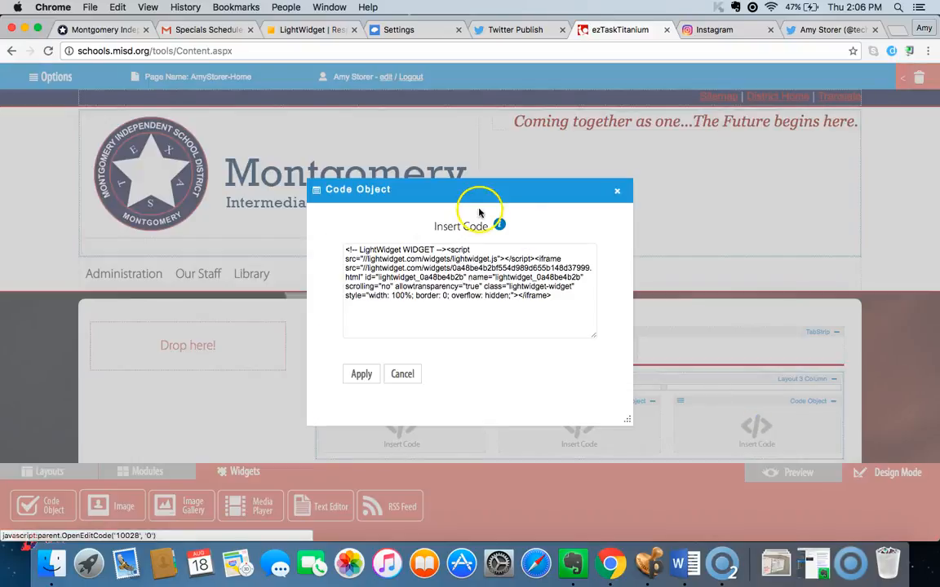
pyautogui.click(448, 257)
pyautogui.press('super+a')
pyautogui.press('BackSpace')
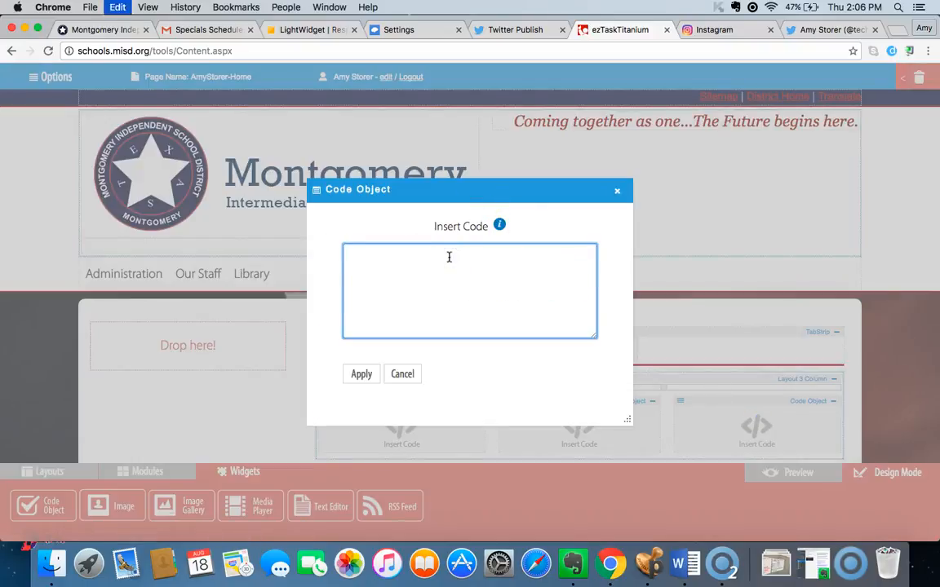
pyautogui.press('super+v')
pyautogui.click(361, 375)
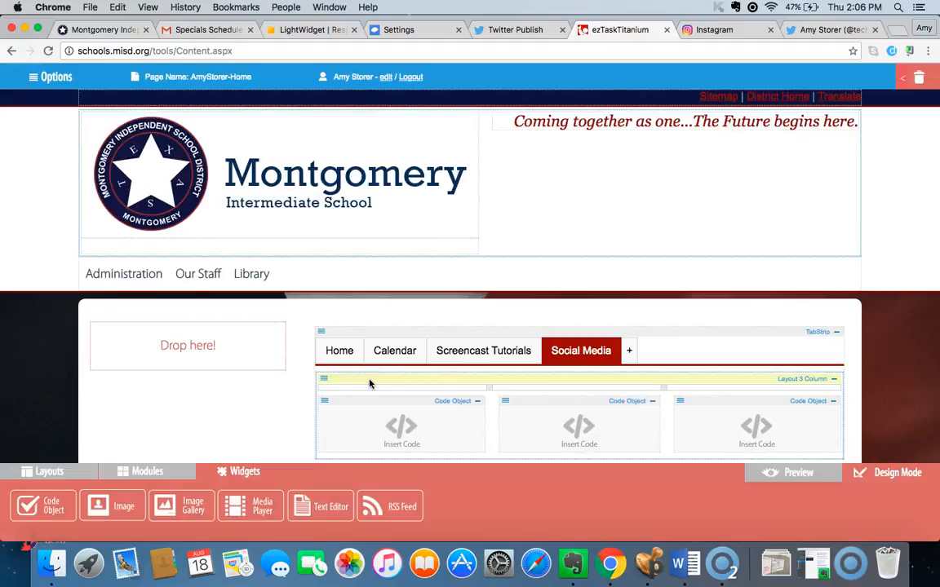
# Preview the page and examine the Instagram photo grid in the third column of the Social Media tab.
pyautogui.scroll(-3, 369, 384)
pyautogui.click(781, 473)
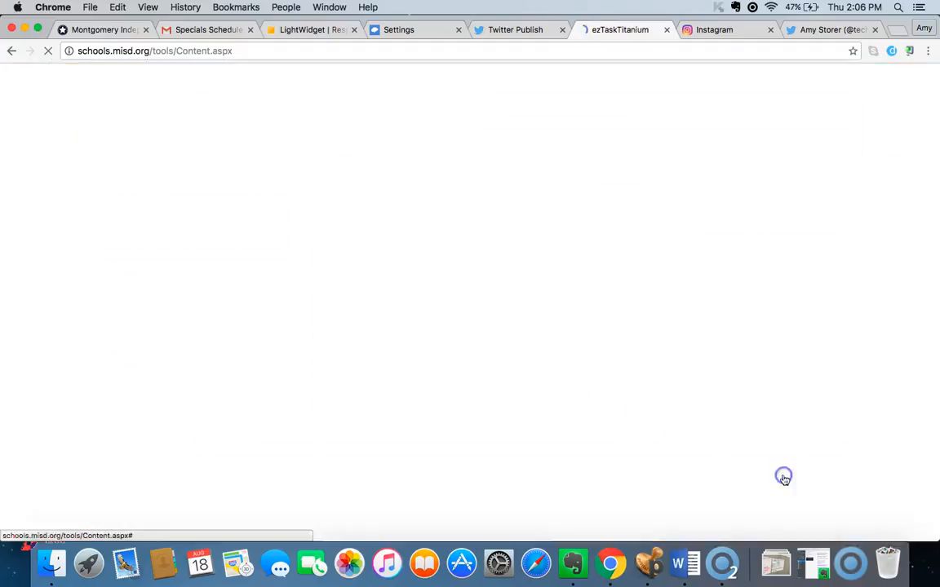
pyautogui.click(594, 260)
pyautogui.scroll(-5, 594, 260)
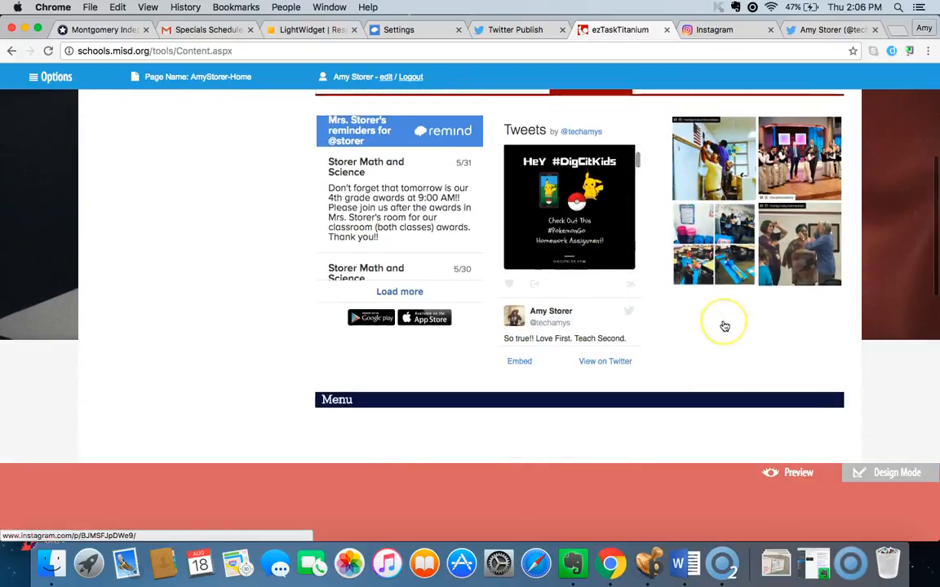
pyautogui.scroll(2, 725, 327)
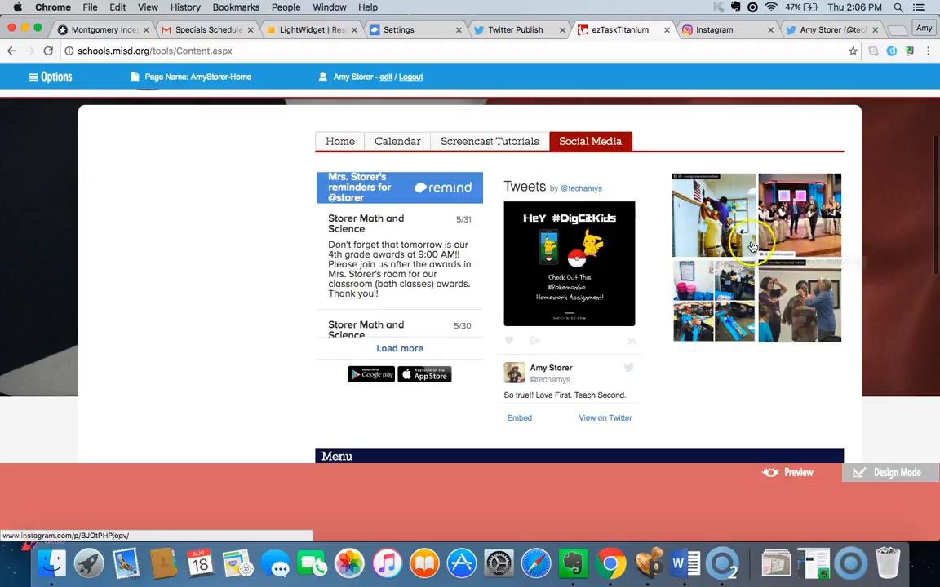
pyautogui.click(742, 301)
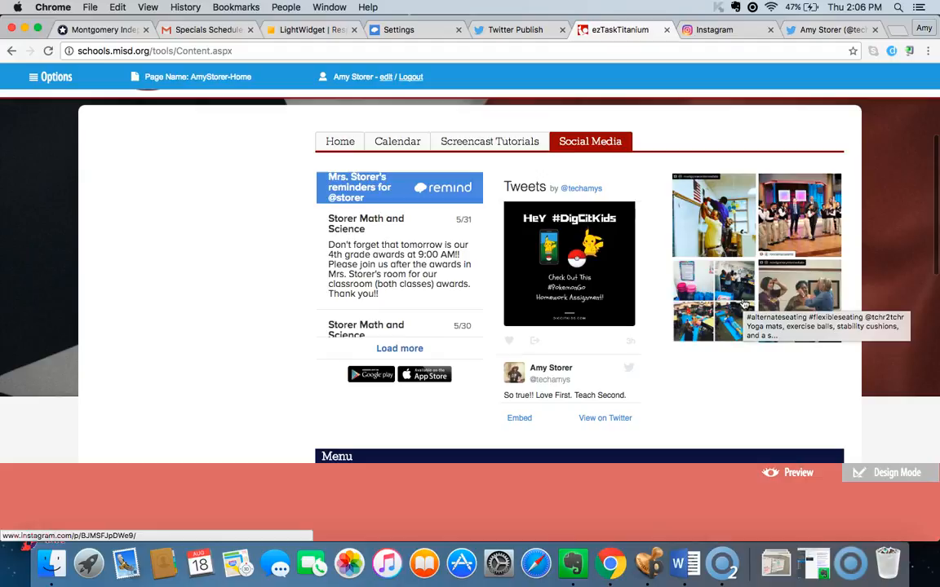